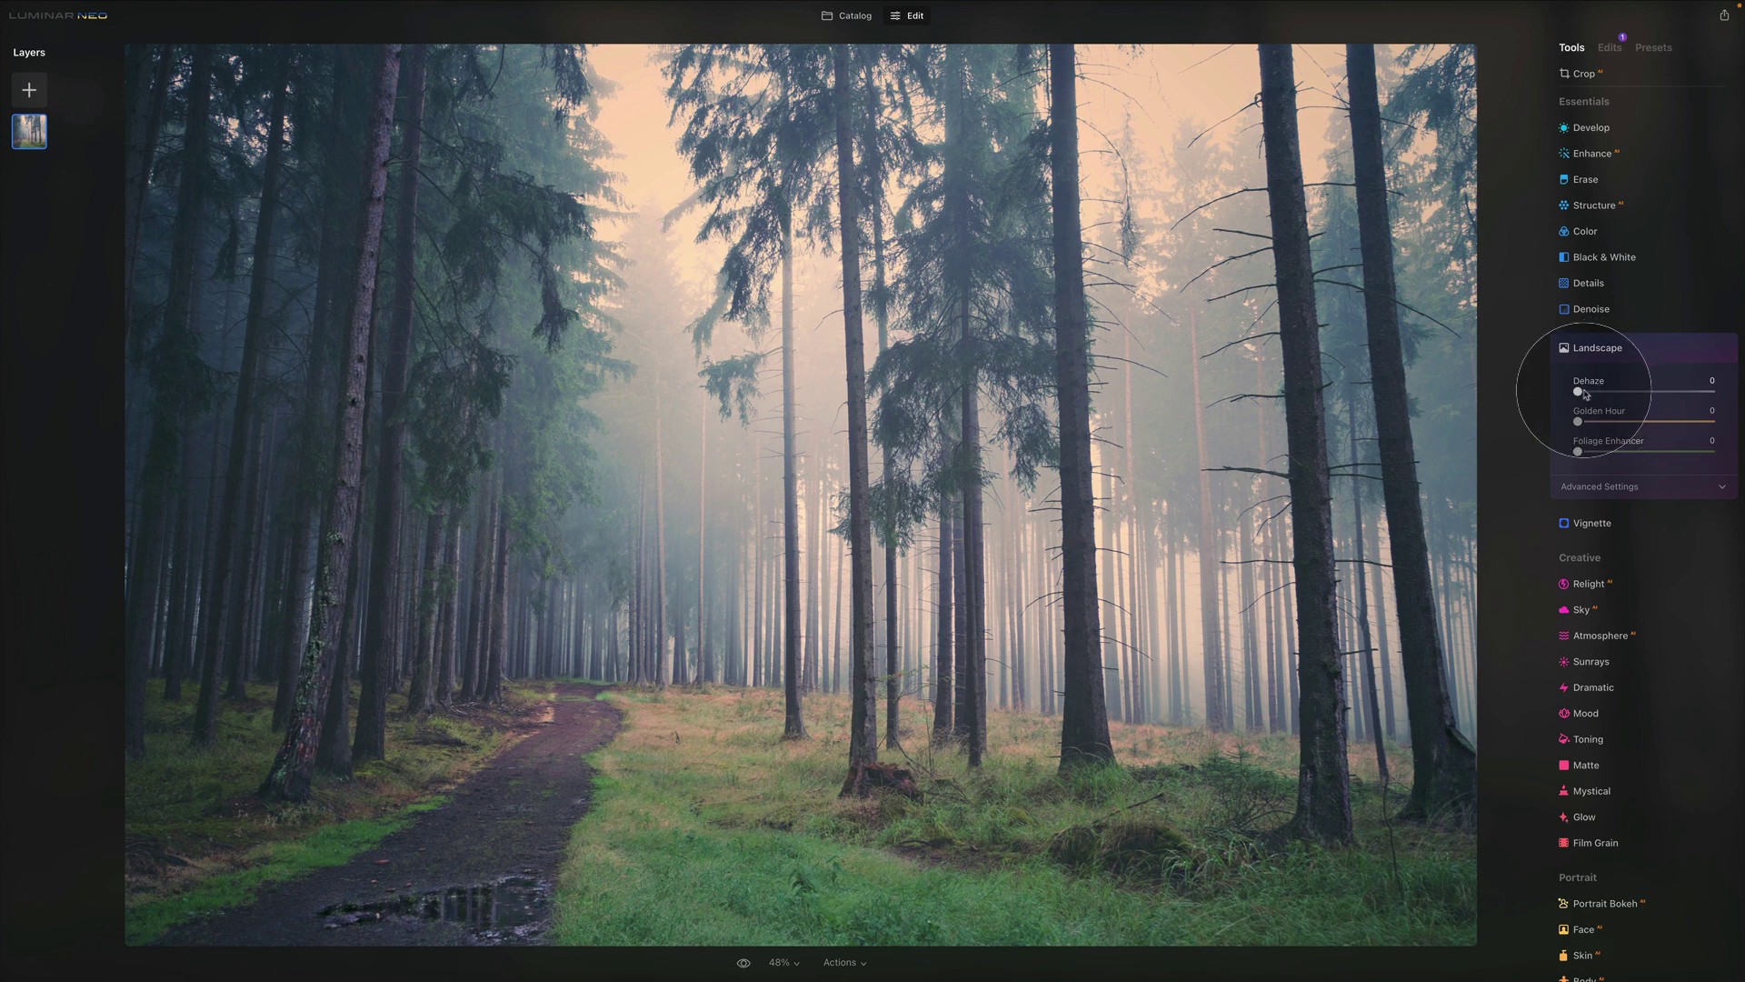
Step: Drag Dehaze to 100 to clear the mist from the forest photo
drag(1578, 391, 1595, 396)
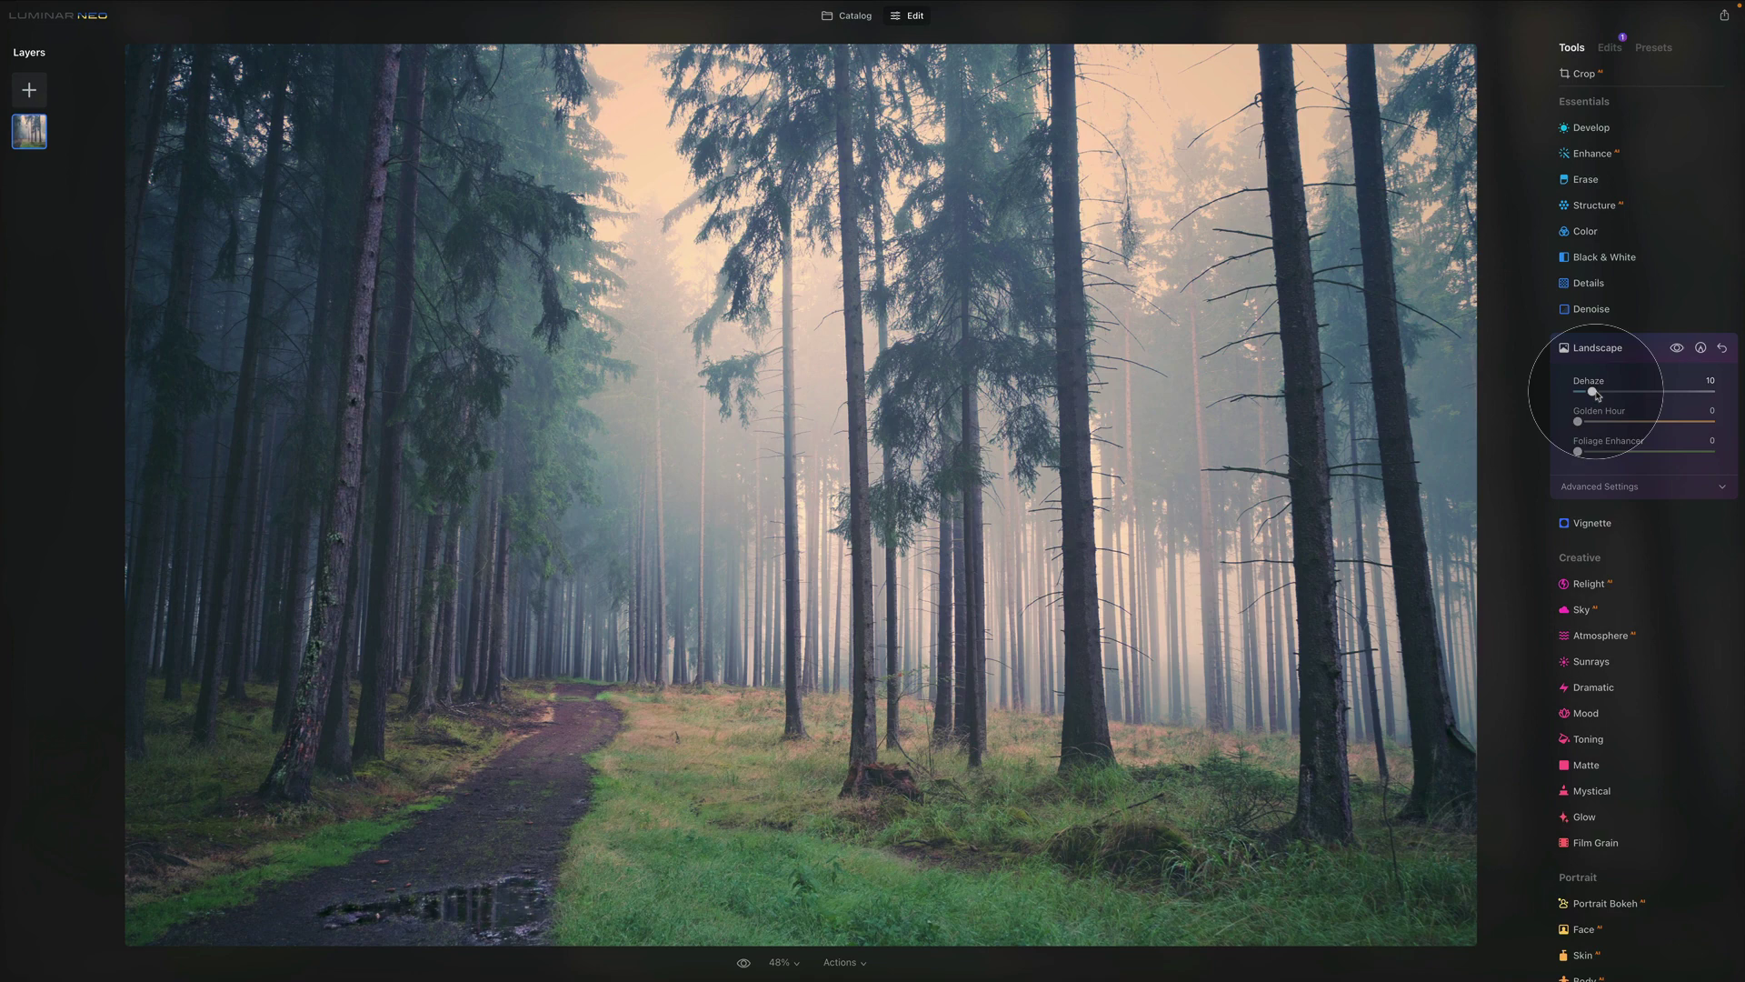
drag(1595, 396, 1711, 391)
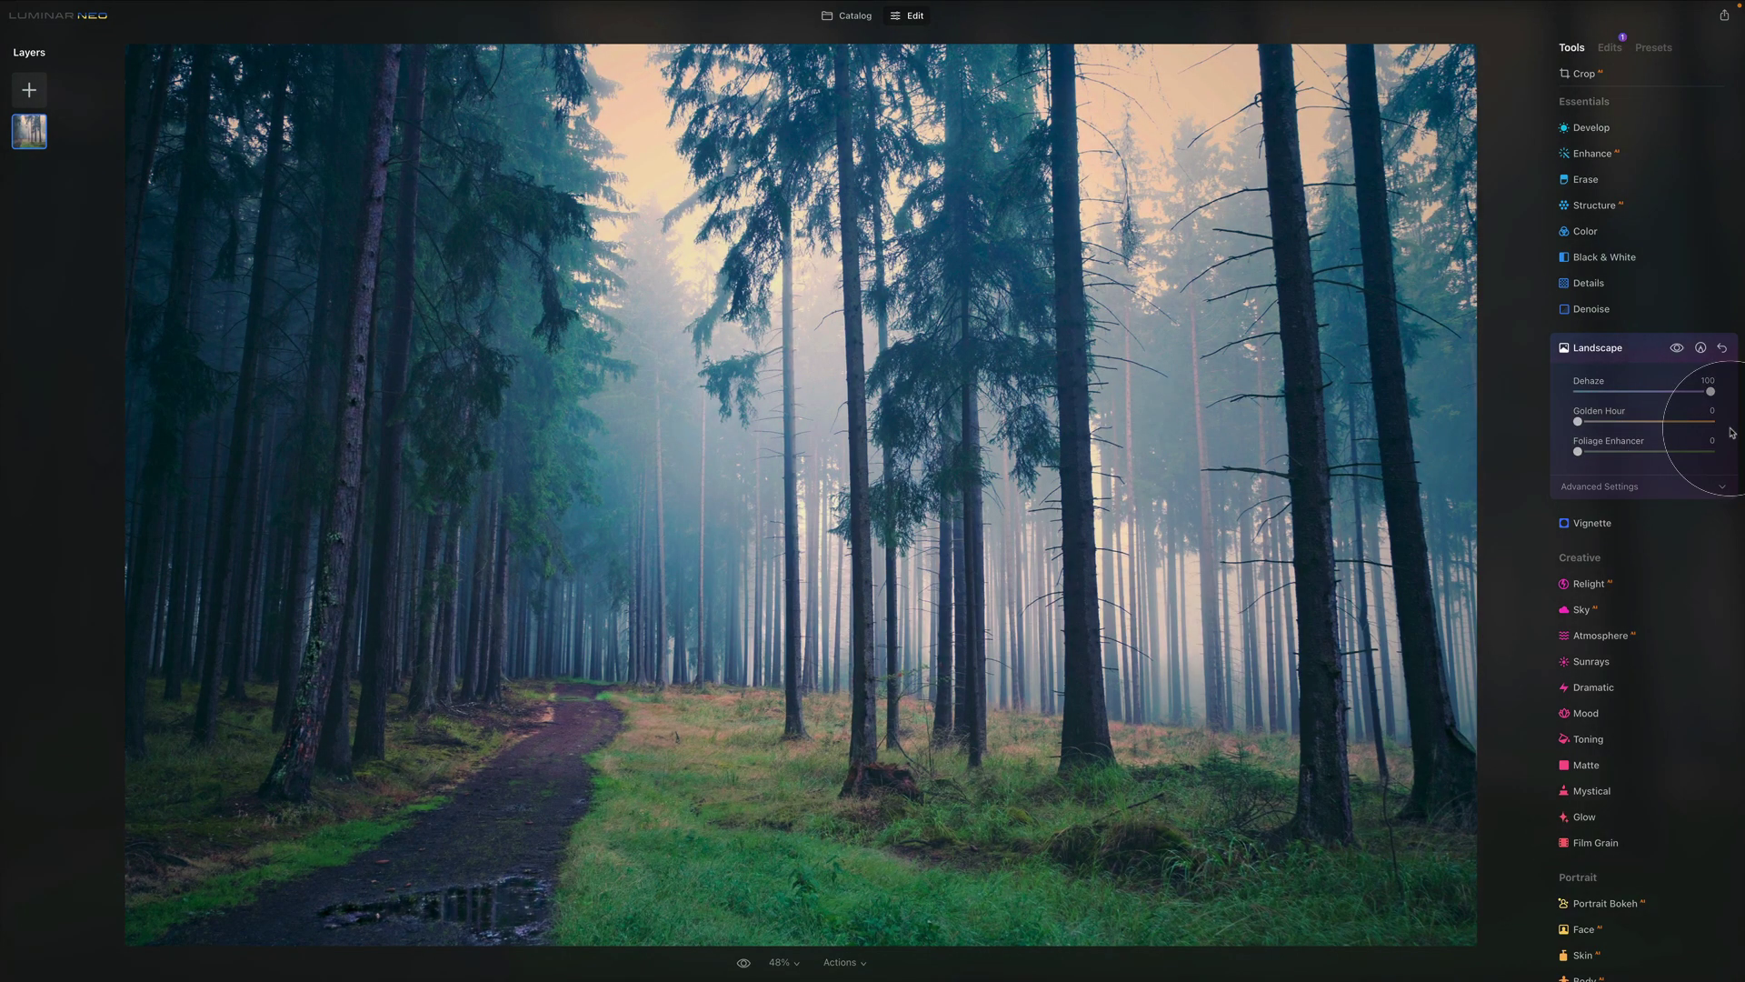
click(660, 158)
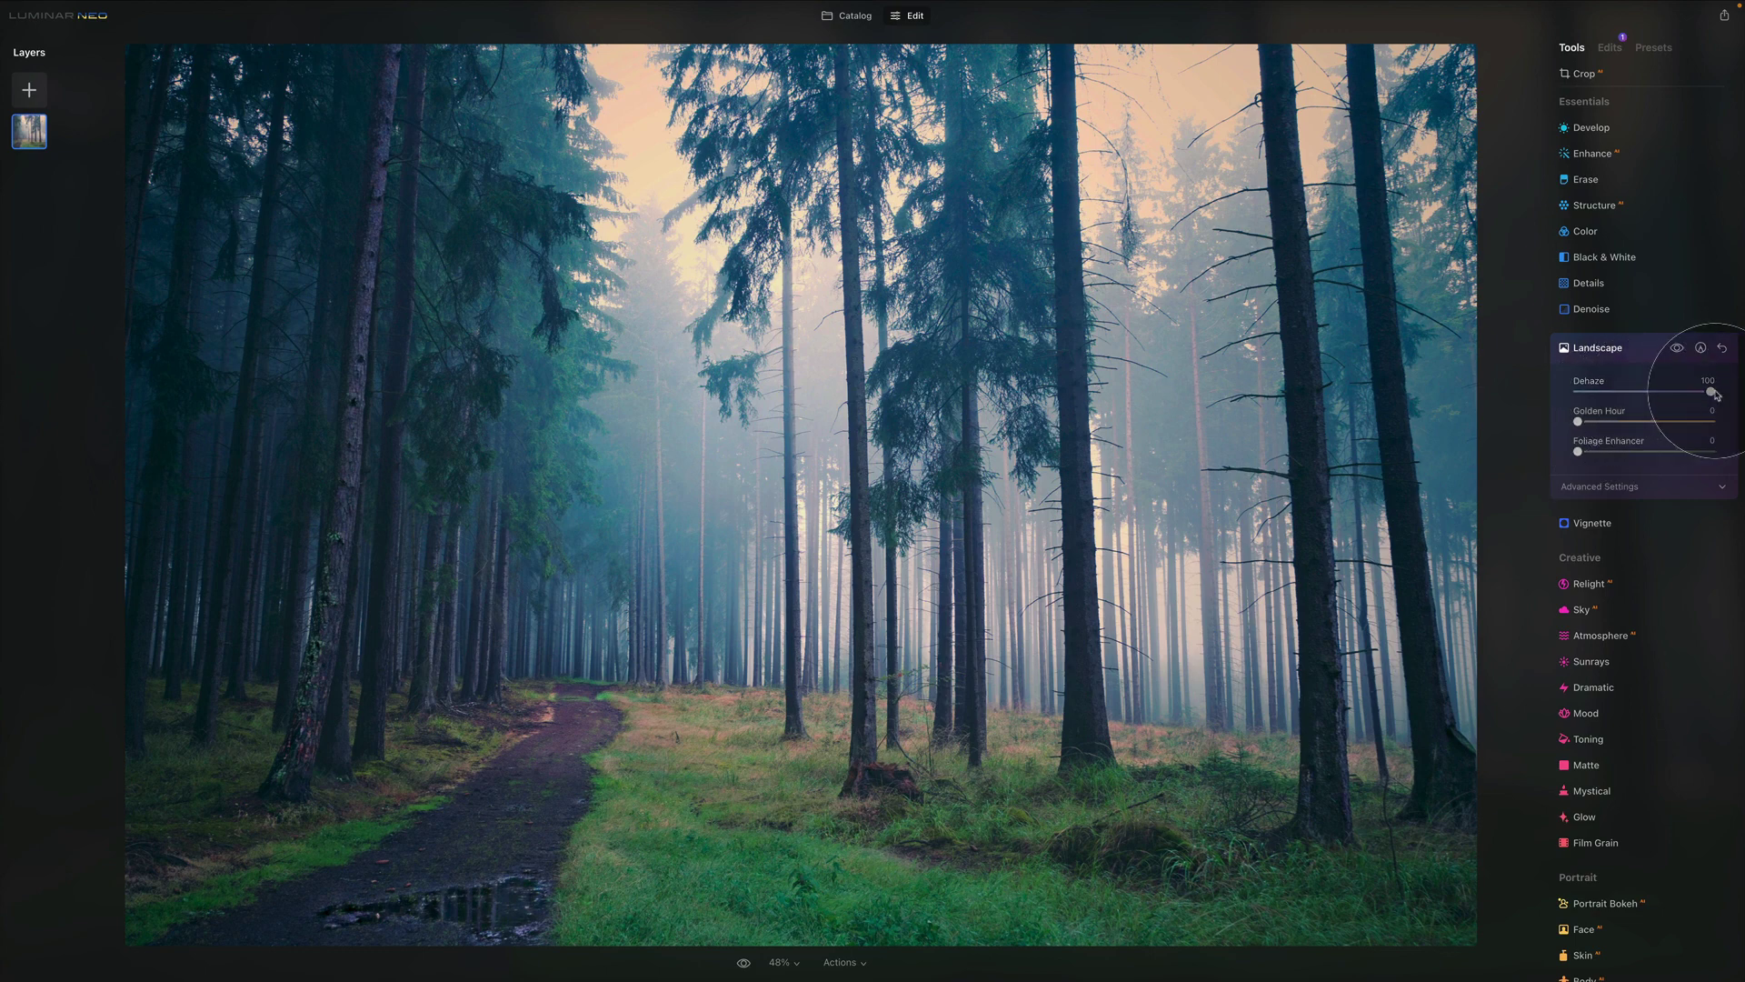
Step: Try Dehaze at 93, toggle the Landscape effect to compare, then reset Dehaze to 0
drag(1708, 391, 1675, 411)
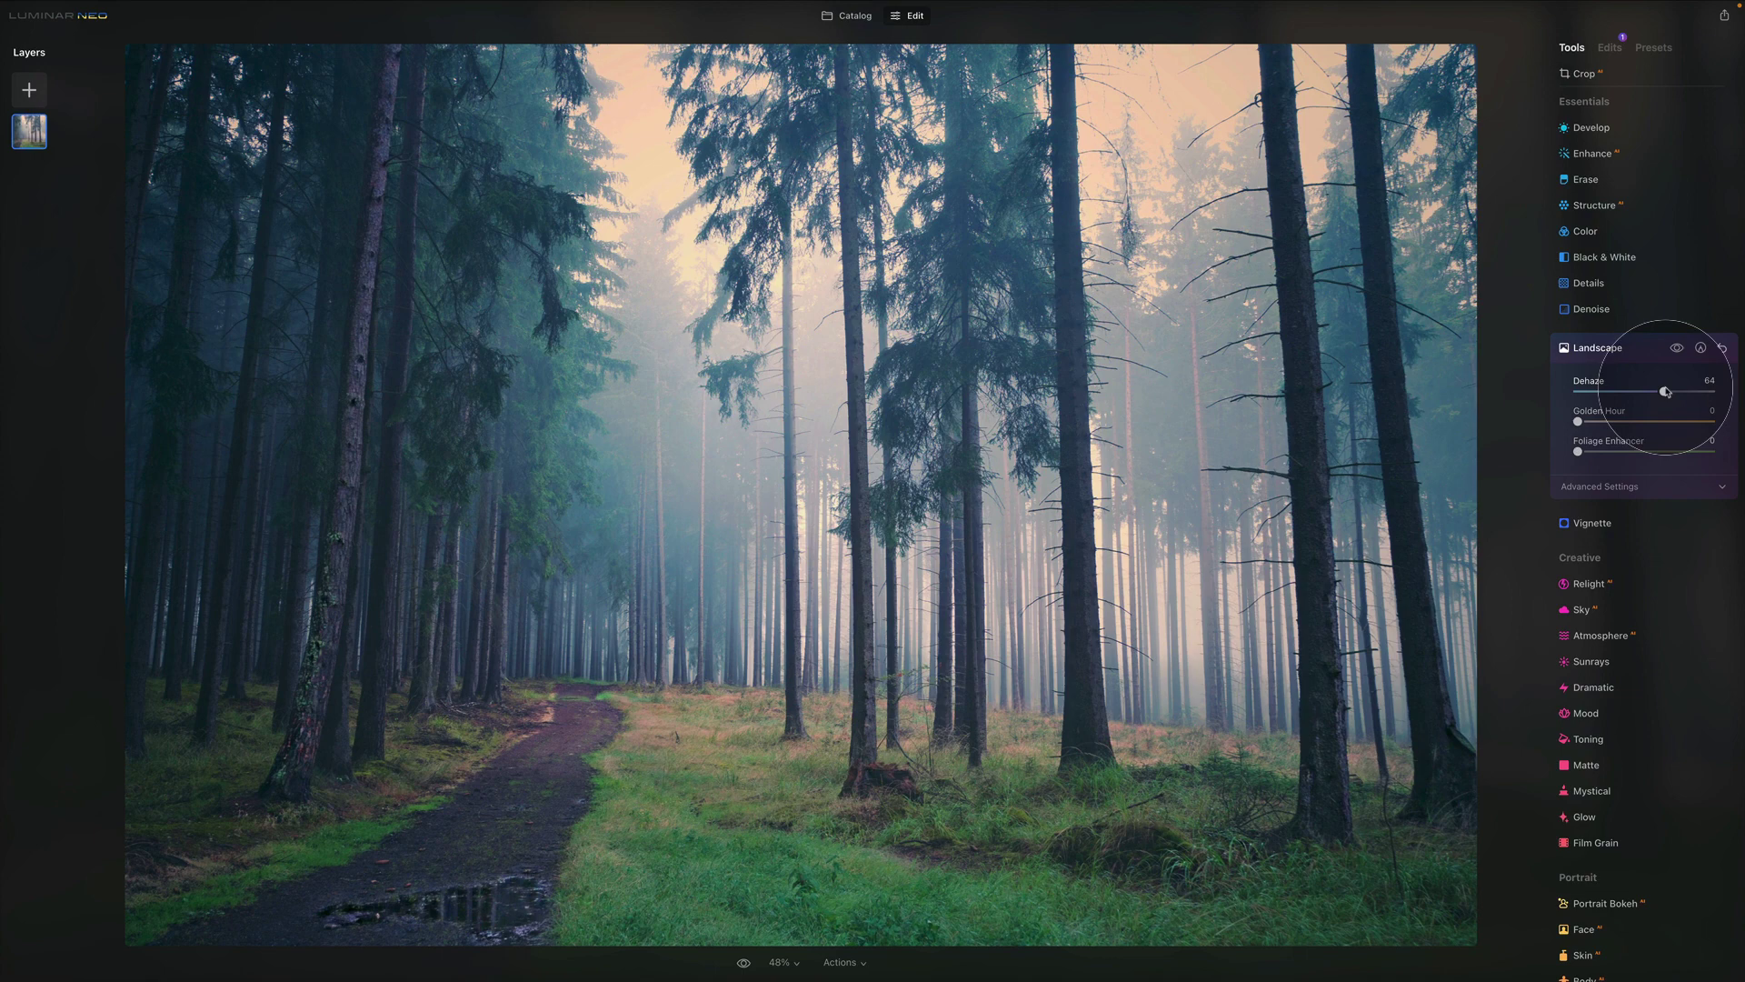
drag(1662, 397, 1701, 392)
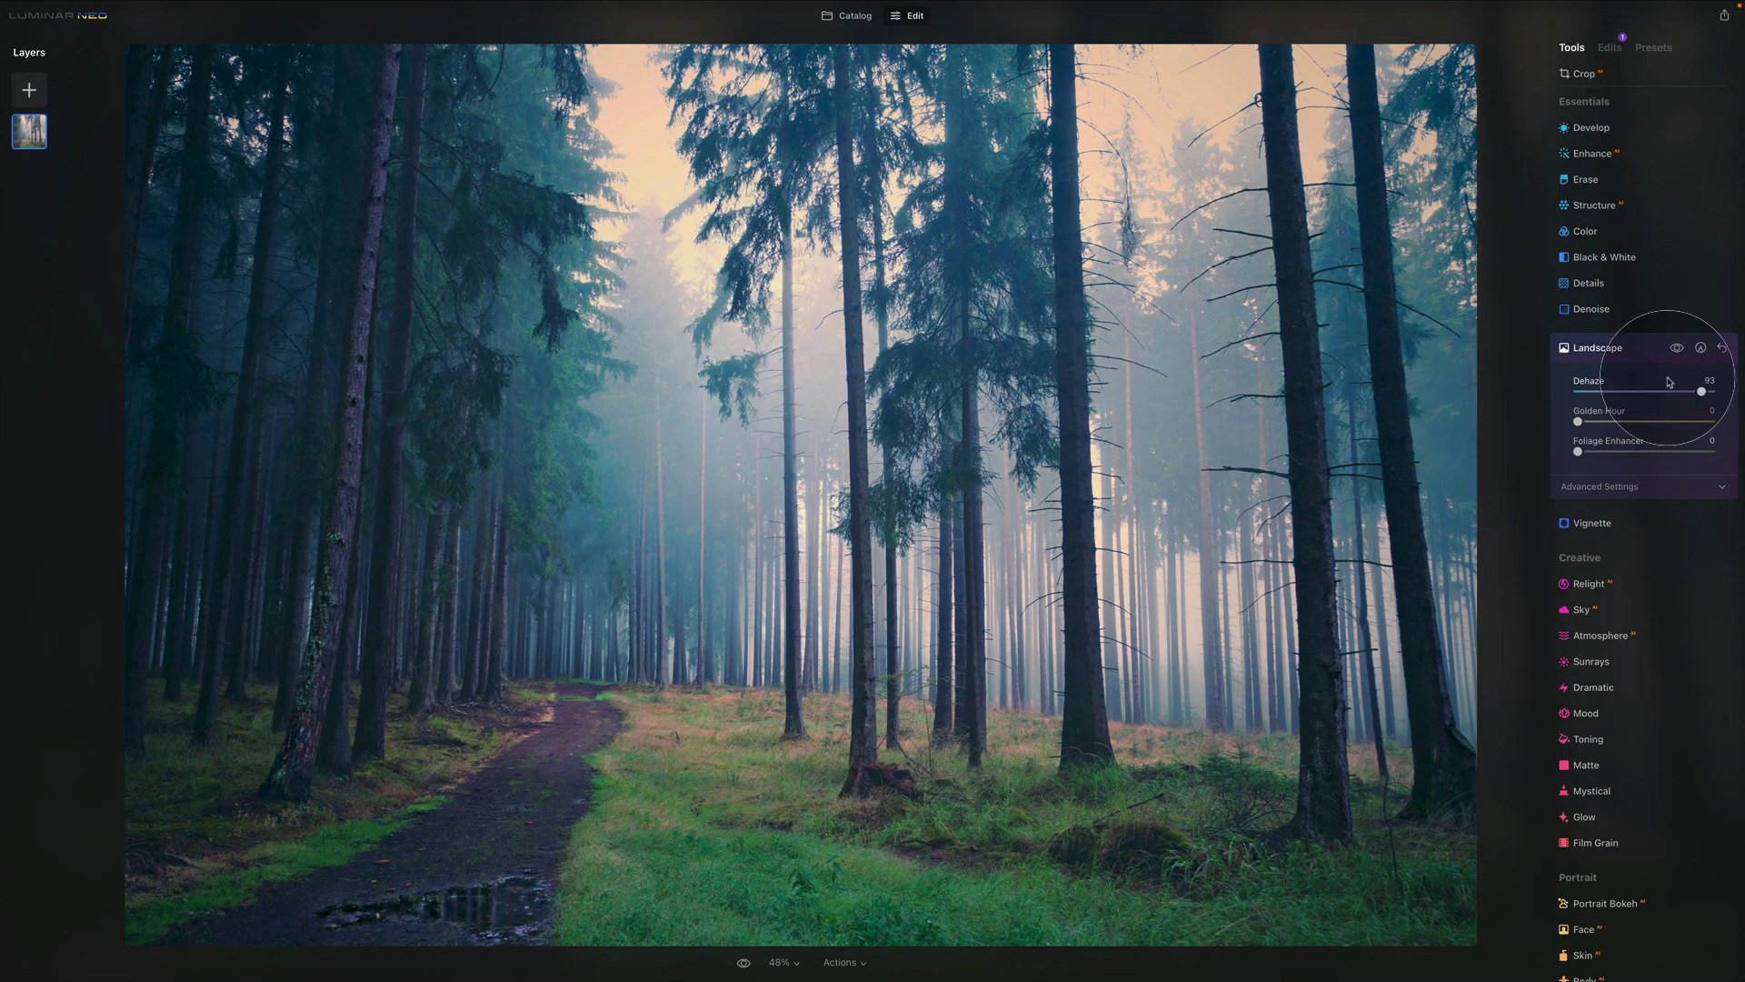
click(1677, 349)
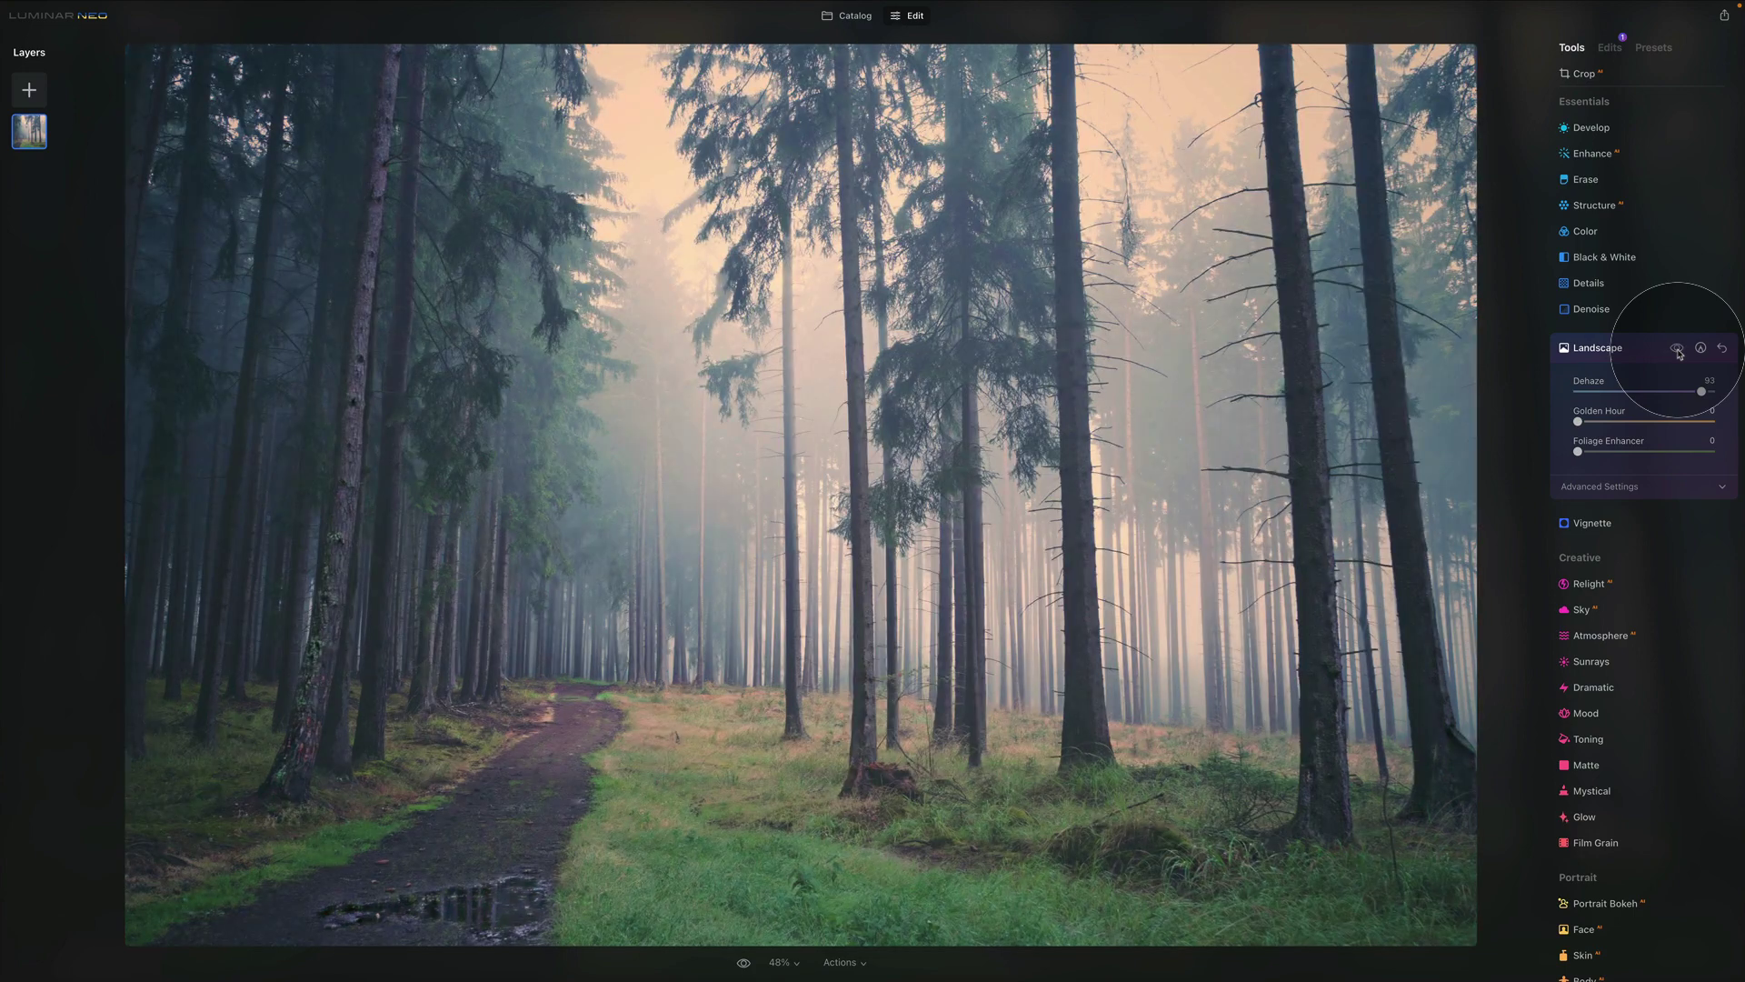
click(1677, 349)
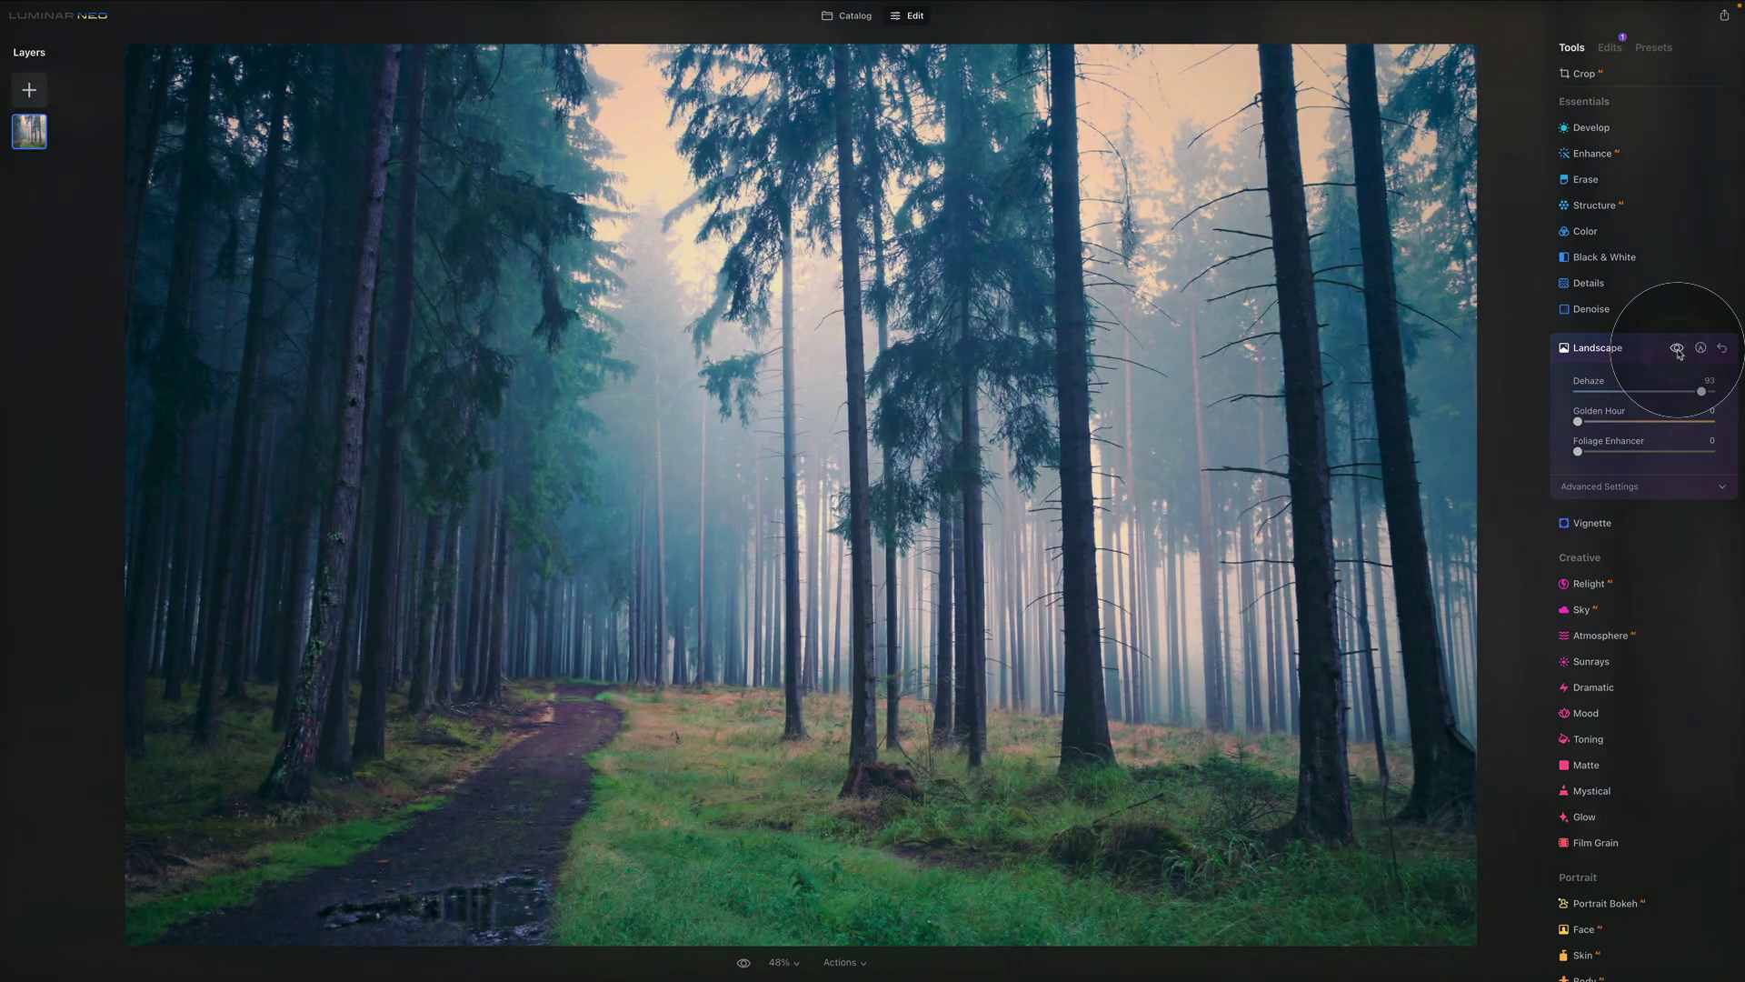
click(1677, 349)
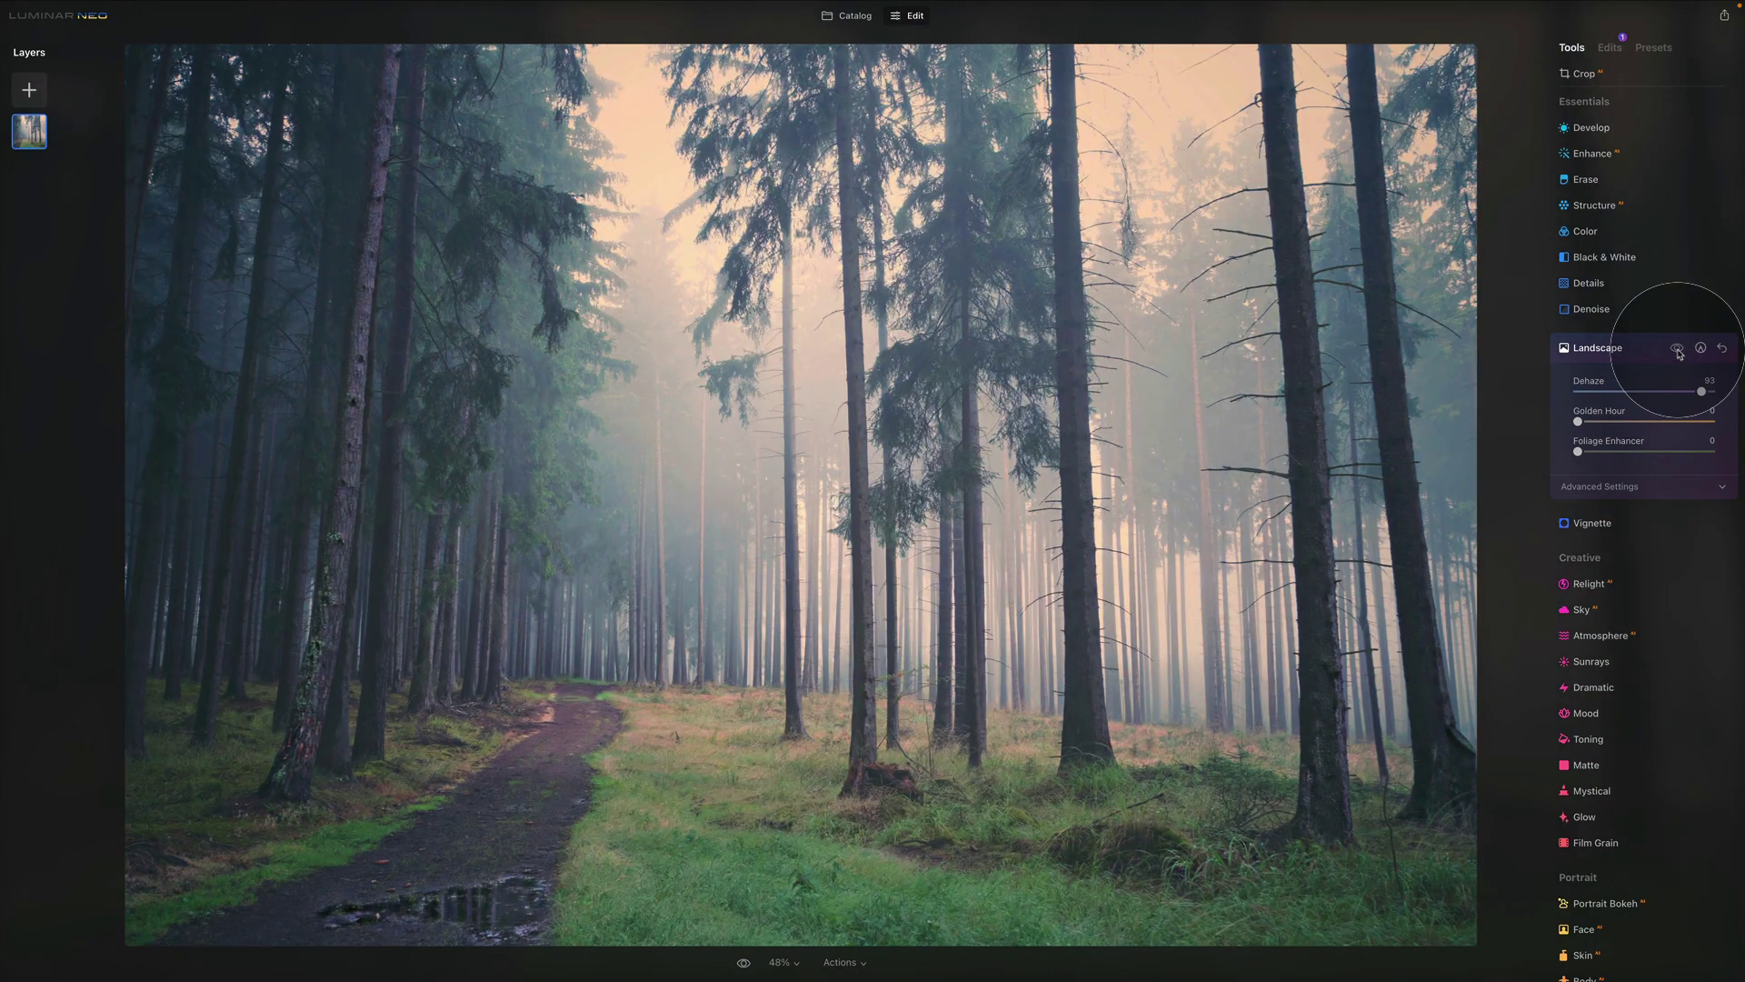
click(1677, 349)
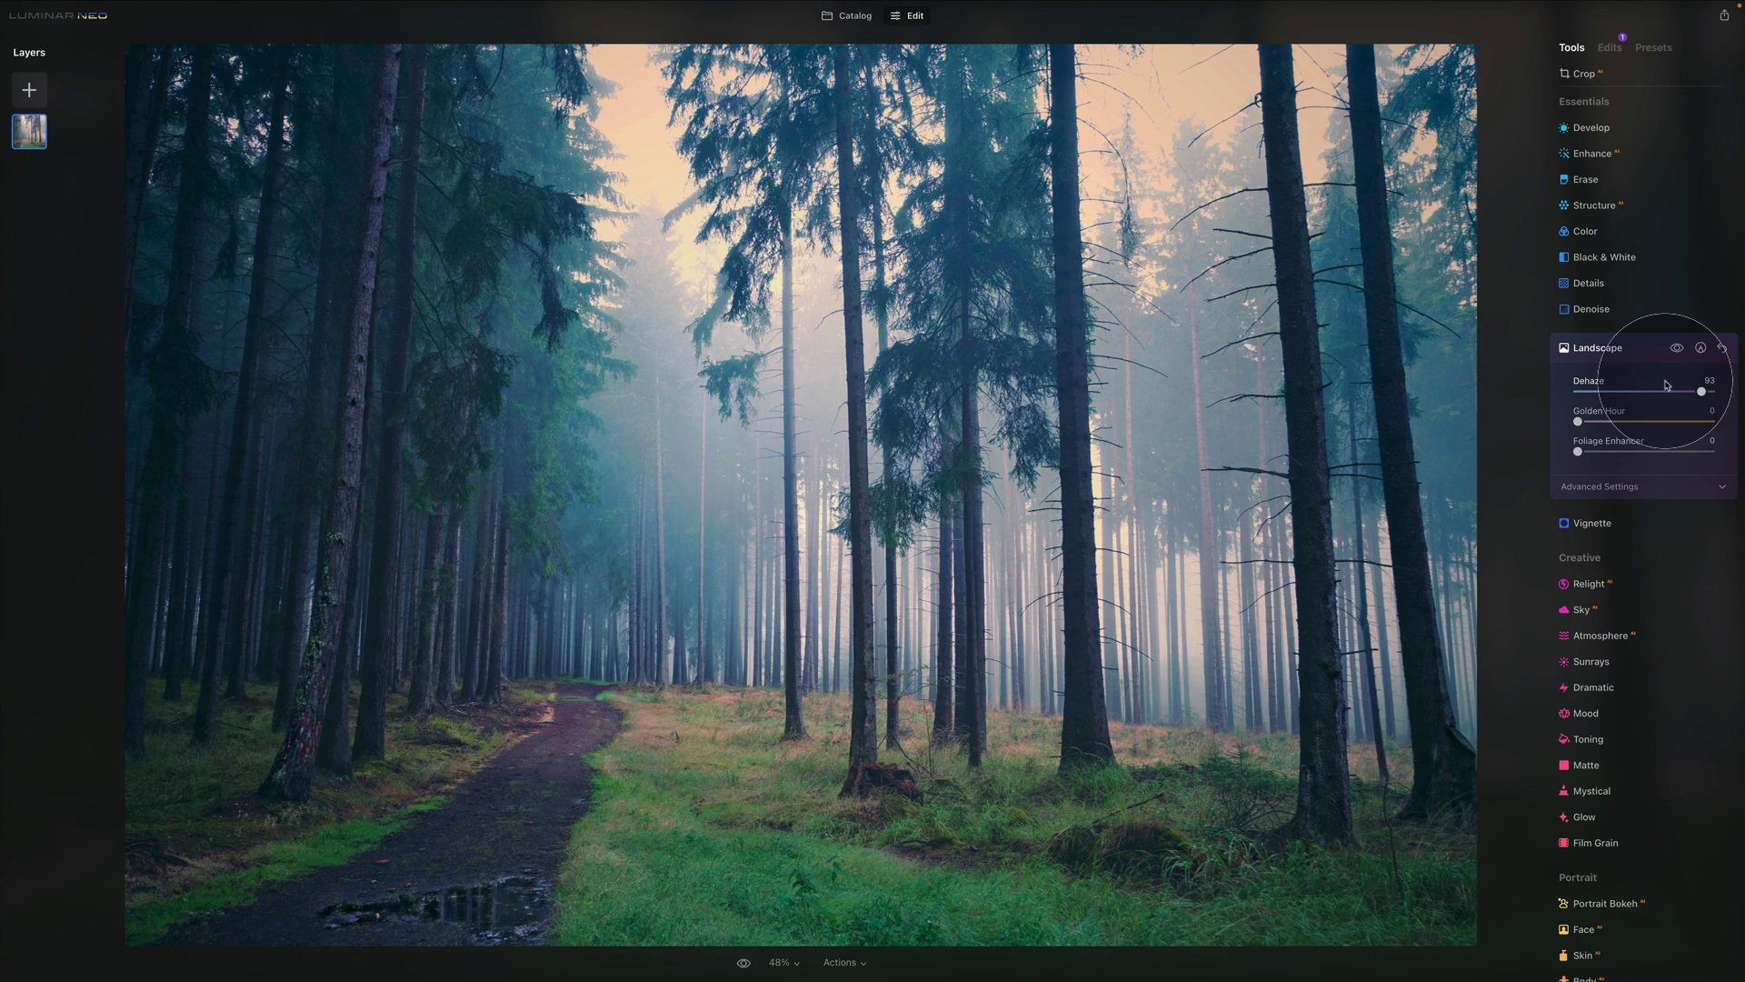
double_click(1595, 386)
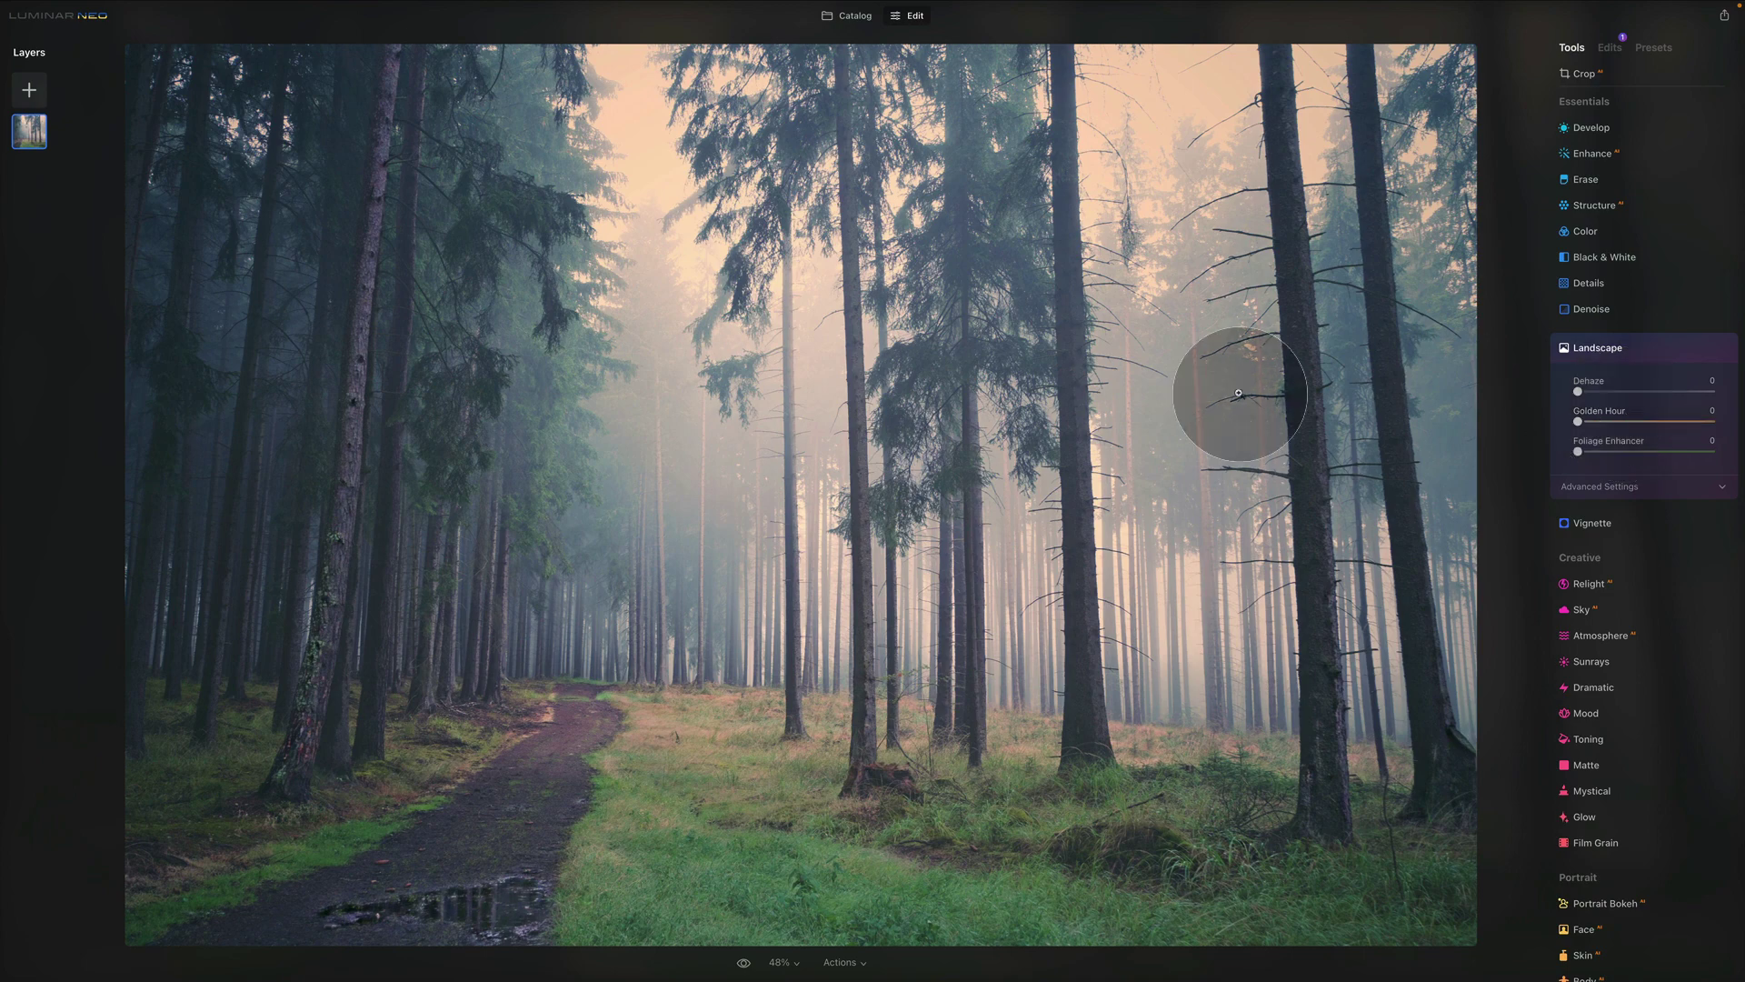
Step: Return to the catalog, open the poppy-field photo for editing, and expand the Landscape tool
click(854, 16)
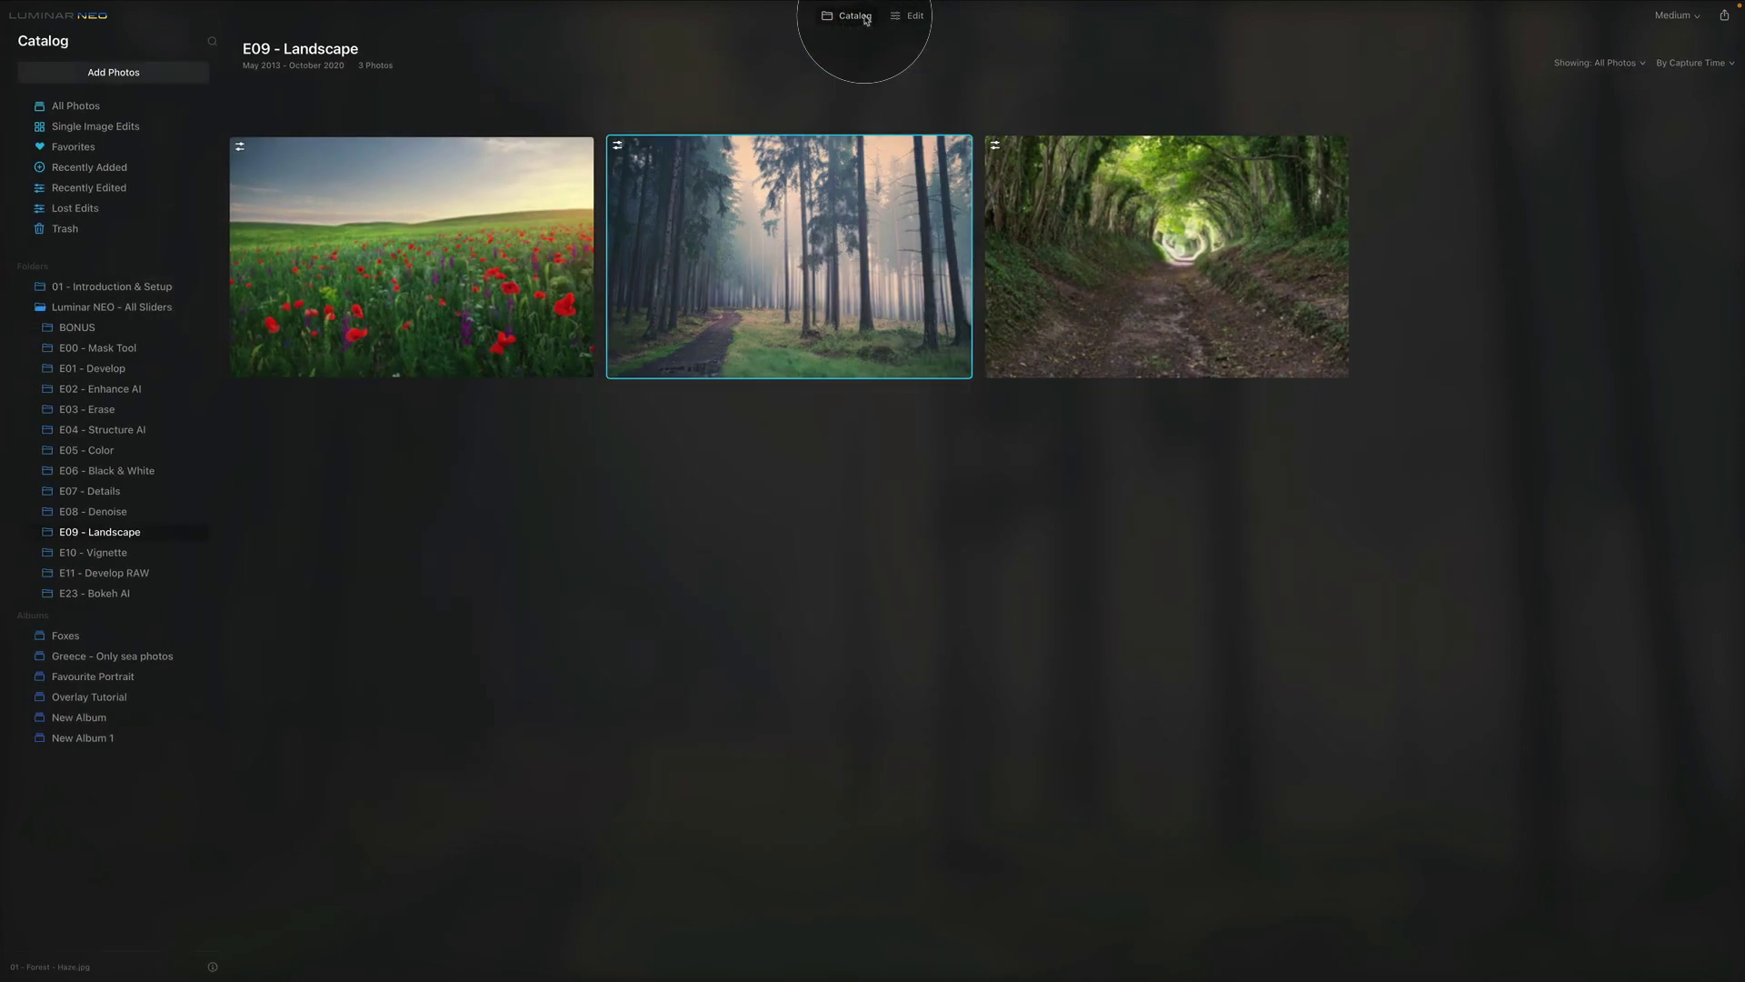
click(399, 271)
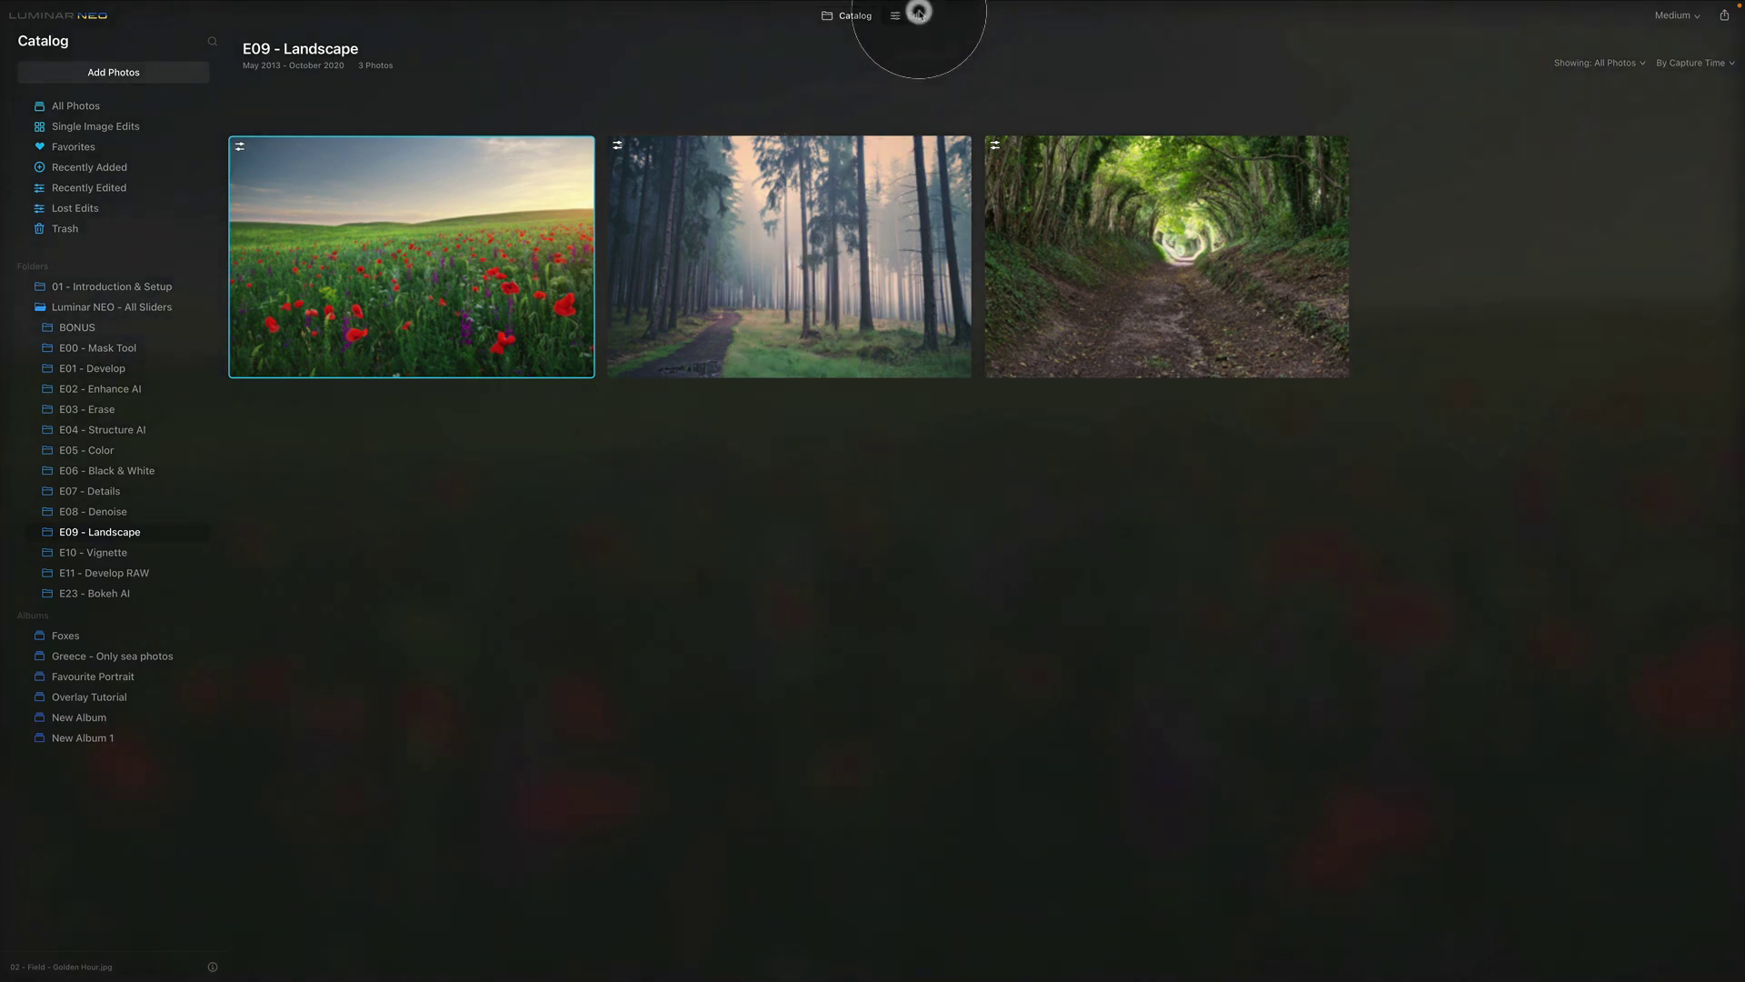
click(916, 16)
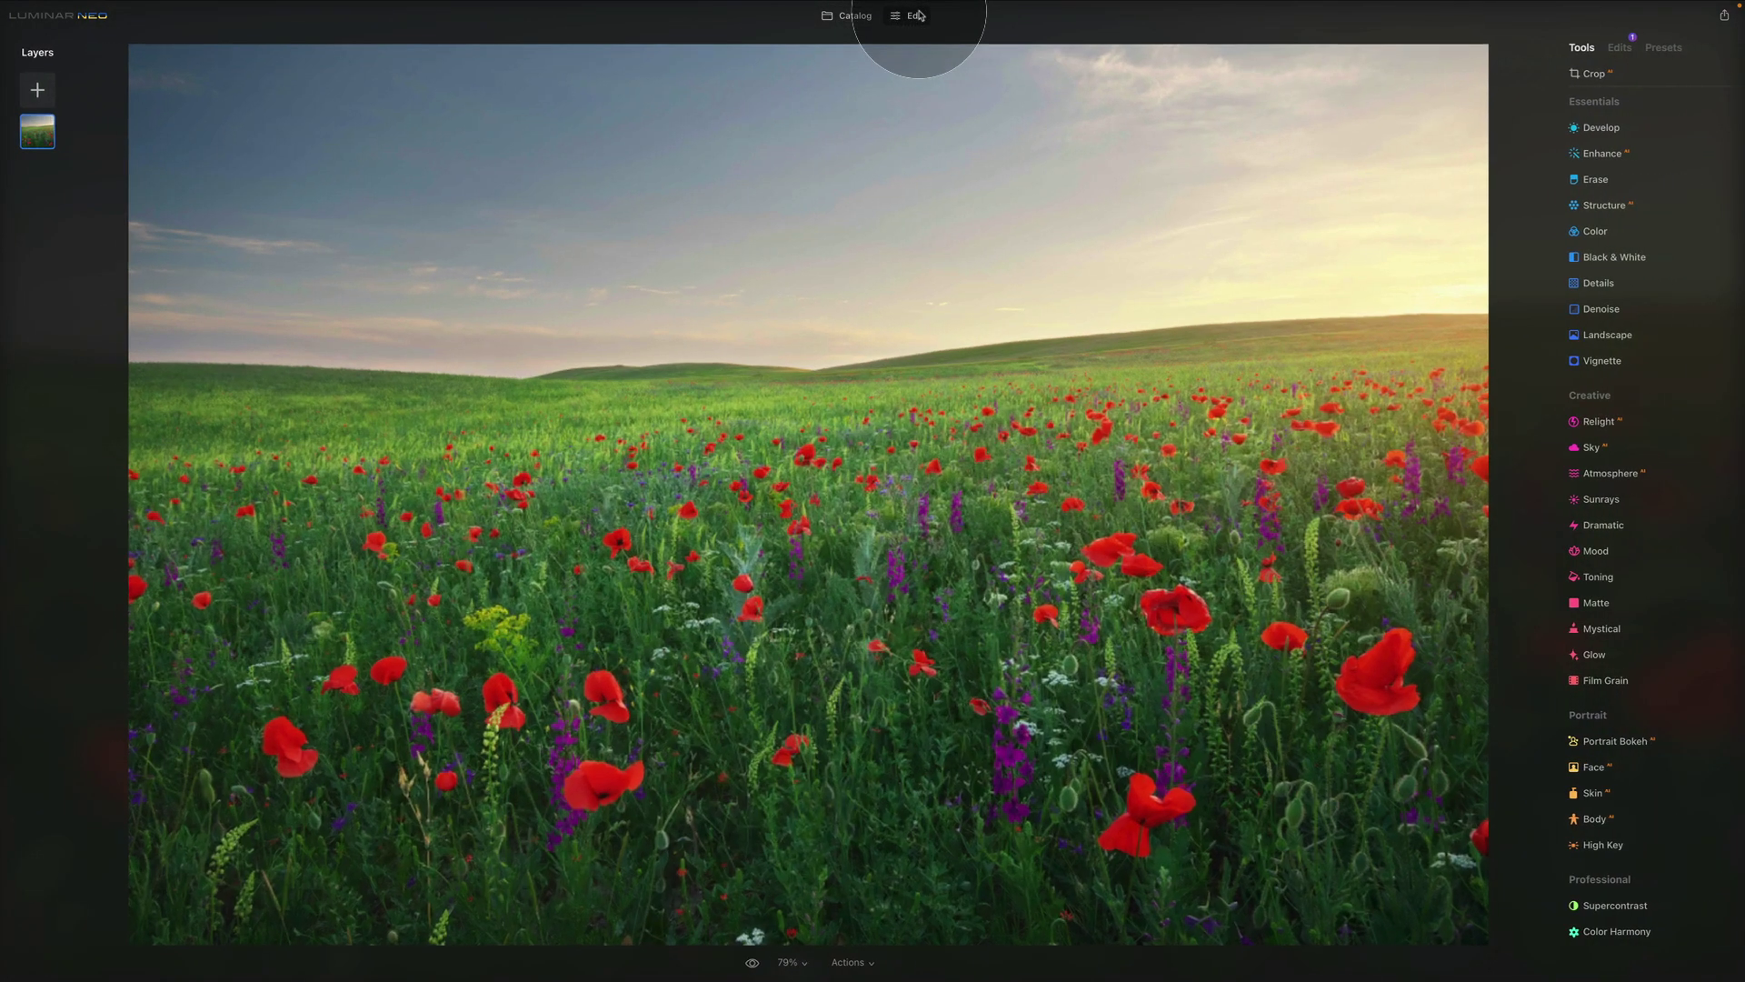
click(1596, 335)
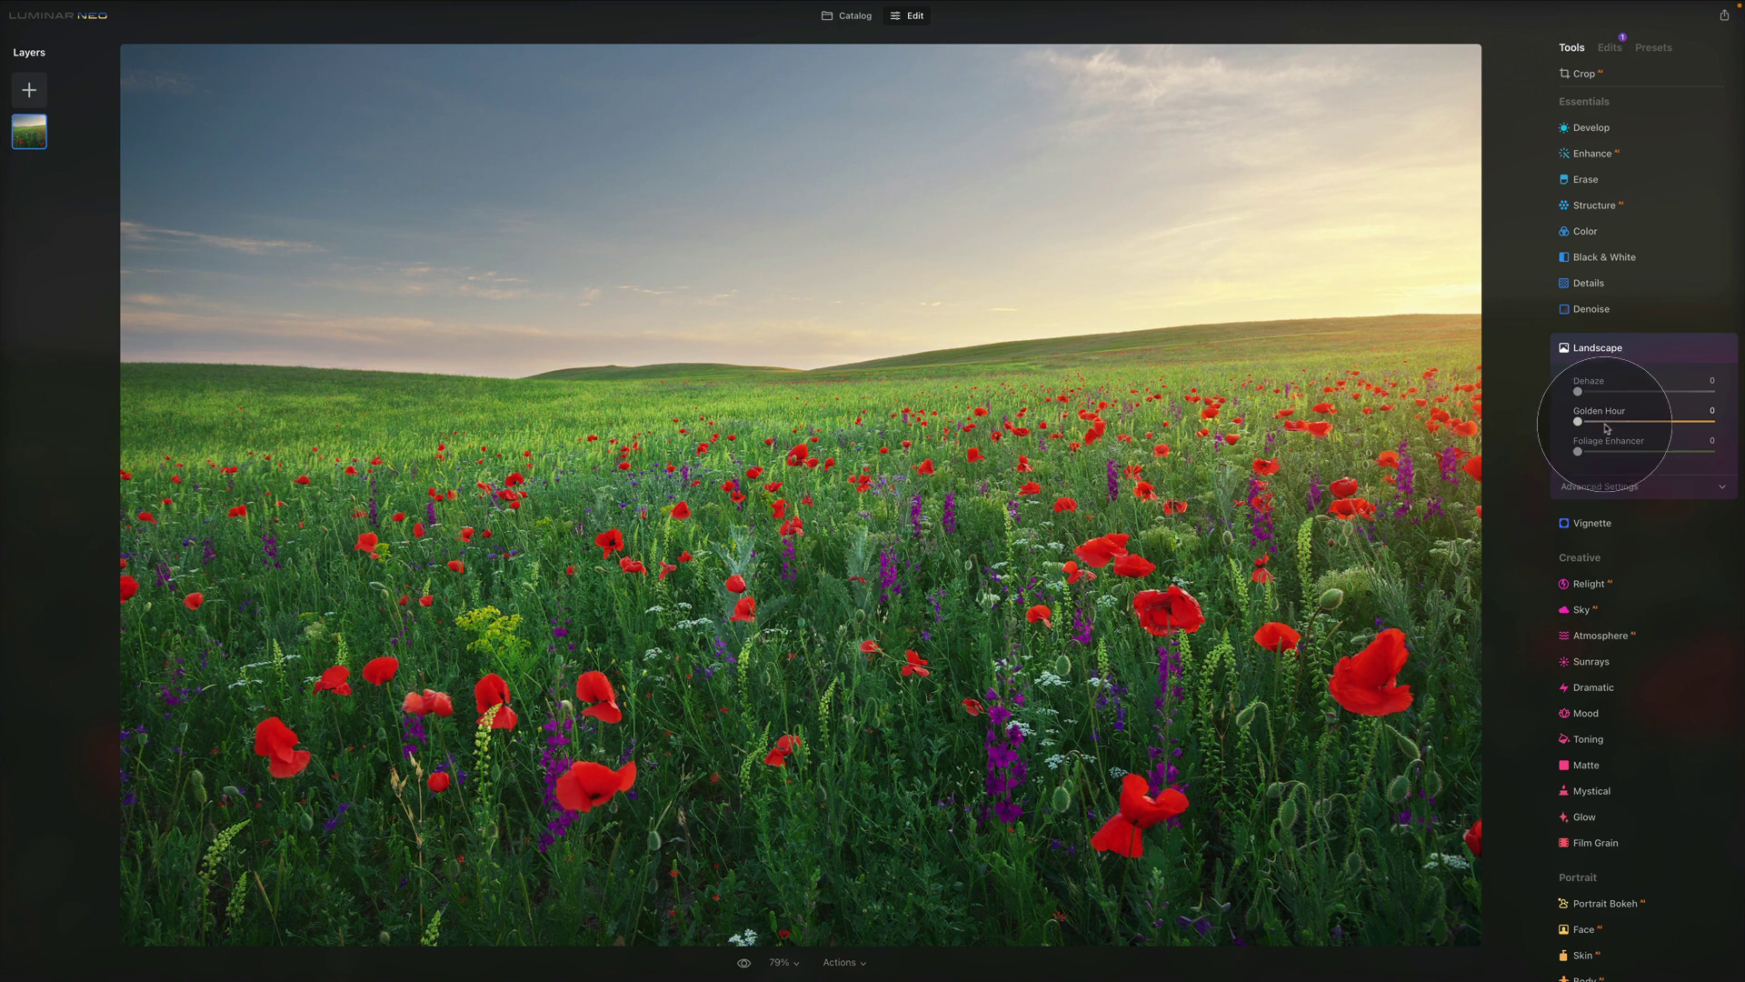
Step: Trial Golden Hour at 100, about 26 and 34 on the poppy field, then set it to 0
drag(1606, 423, 1713, 421)
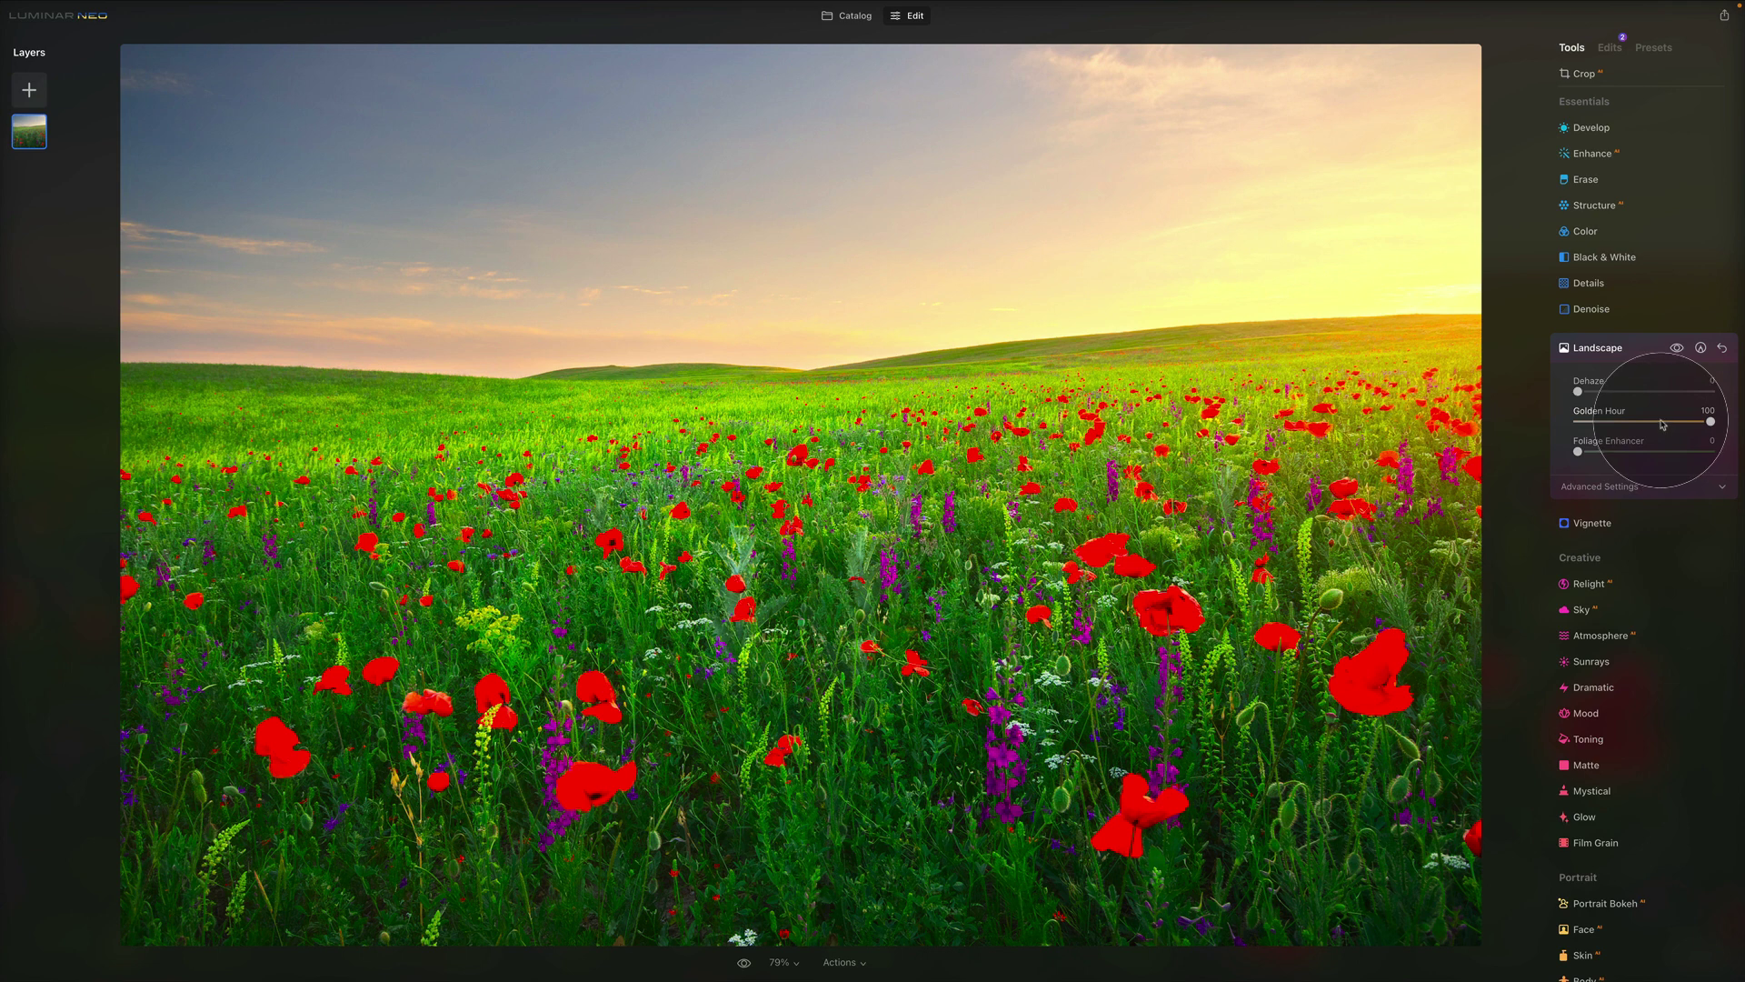
drag(1662, 424, 1617, 424)
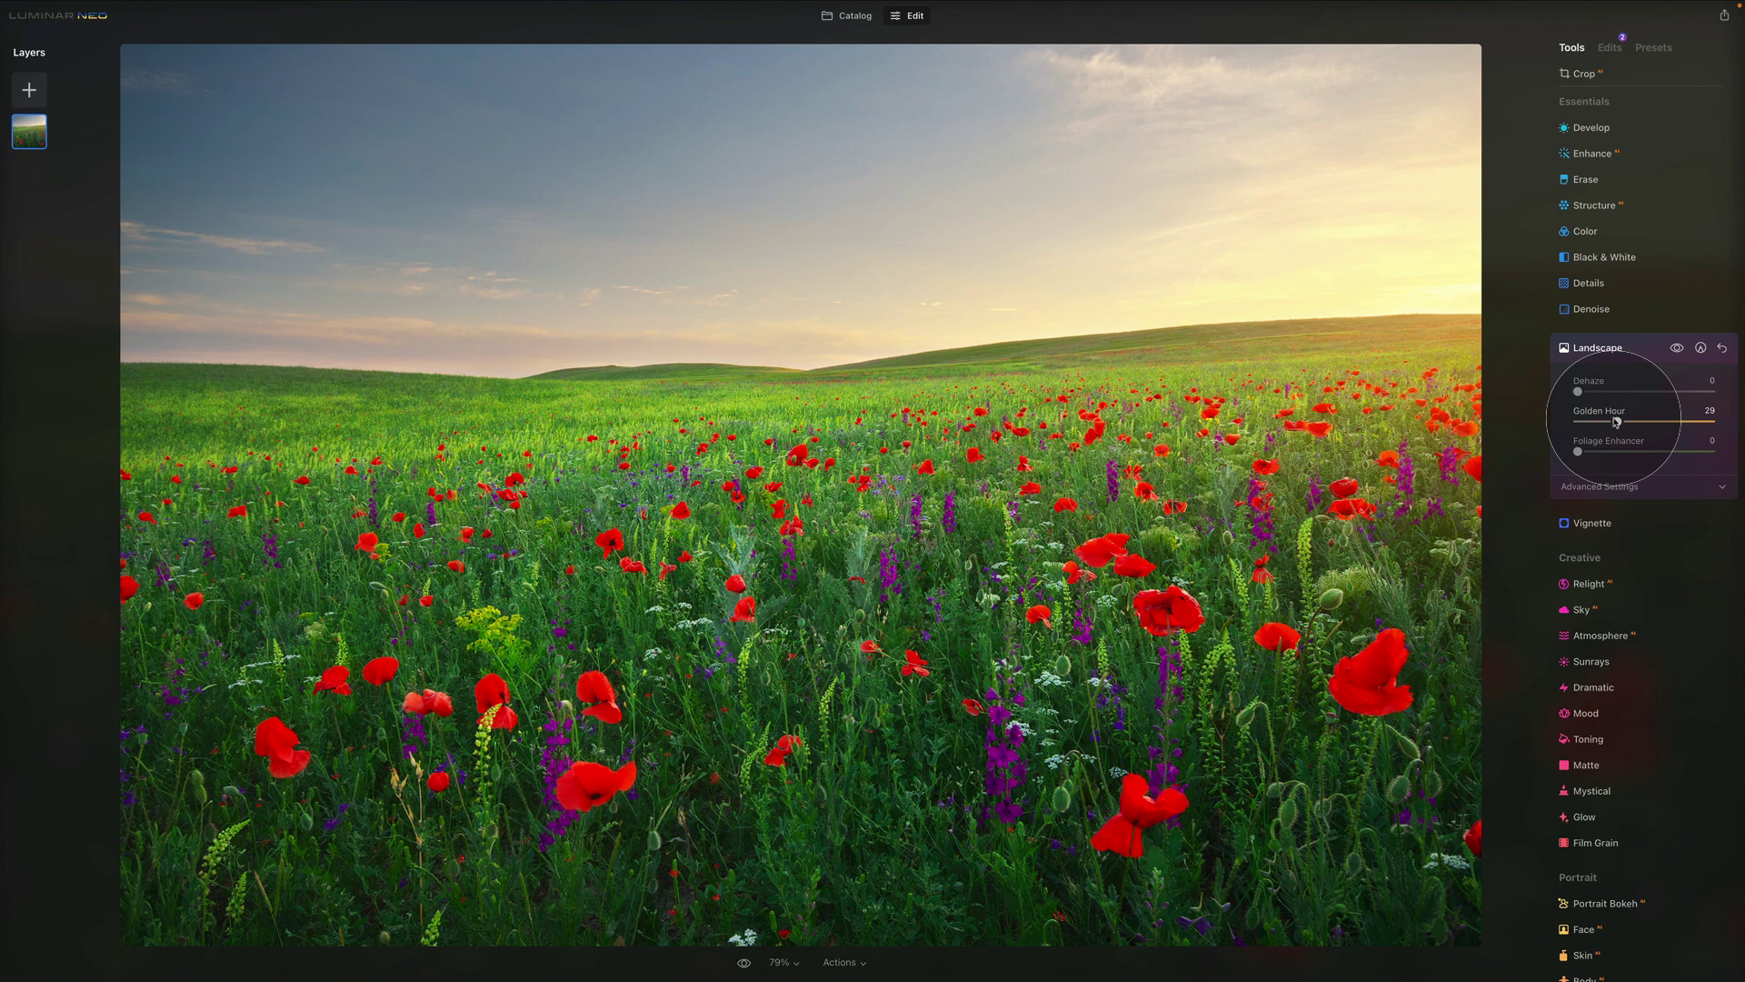
drag(1616, 422, 1628, 426)
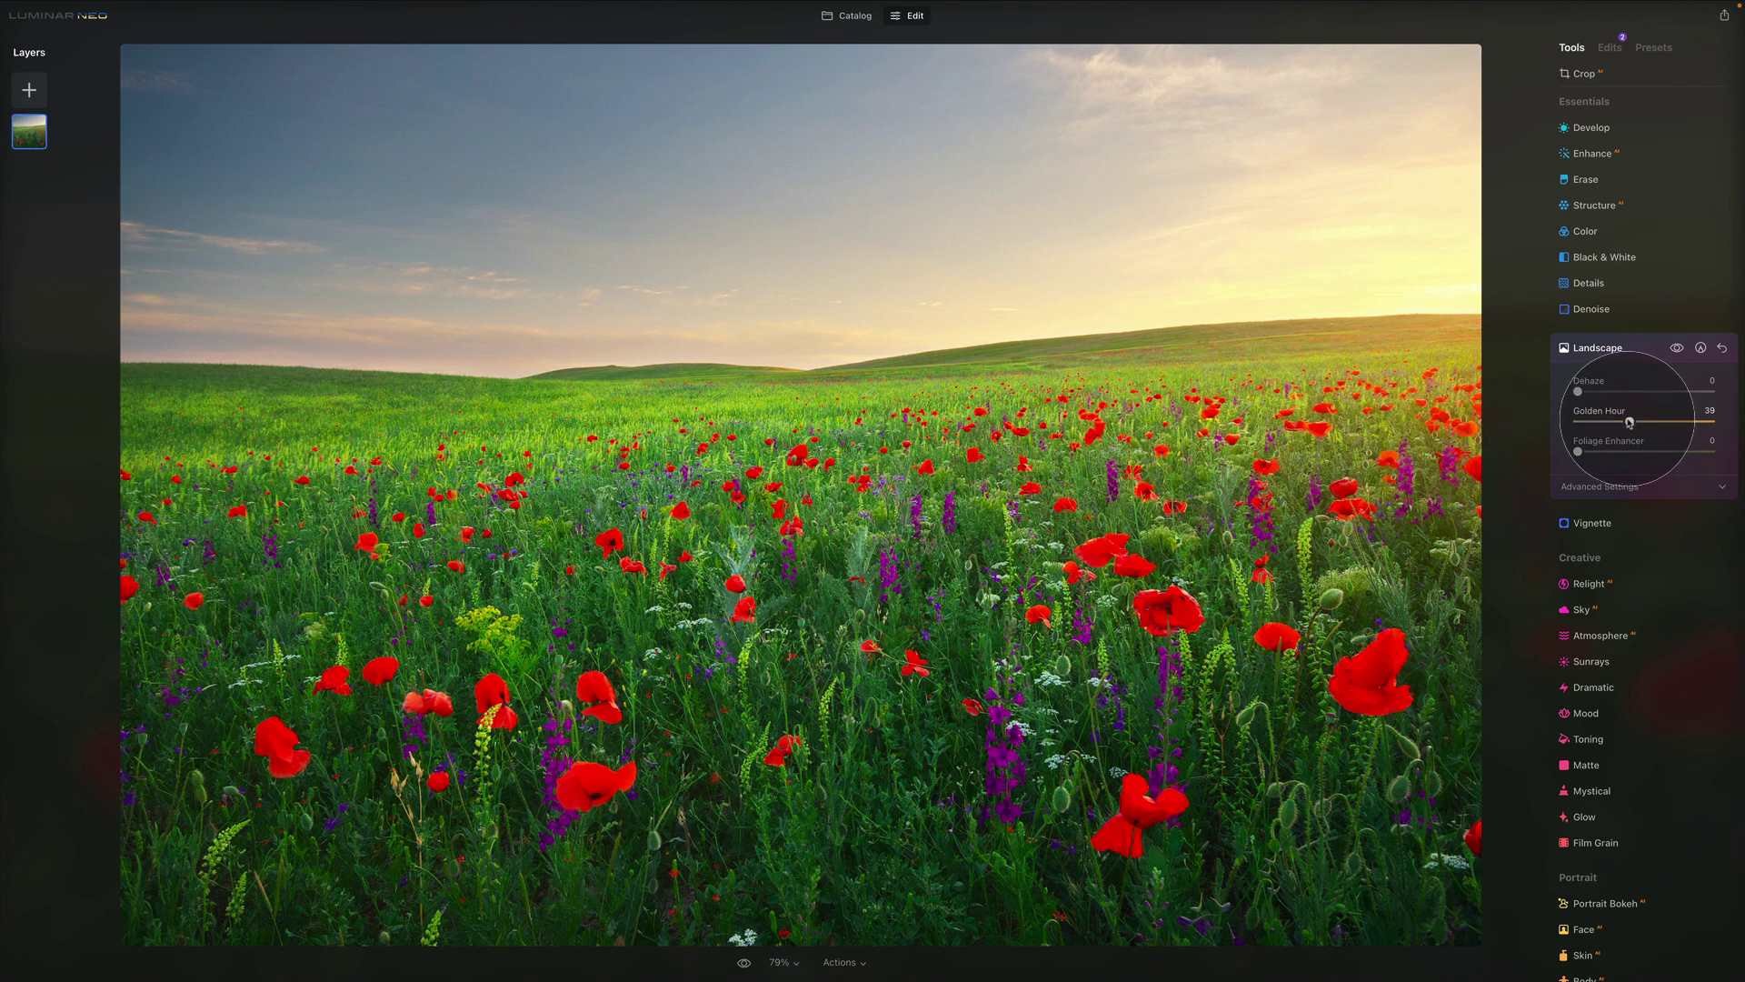
drag(1630, 422, 1549, 424)
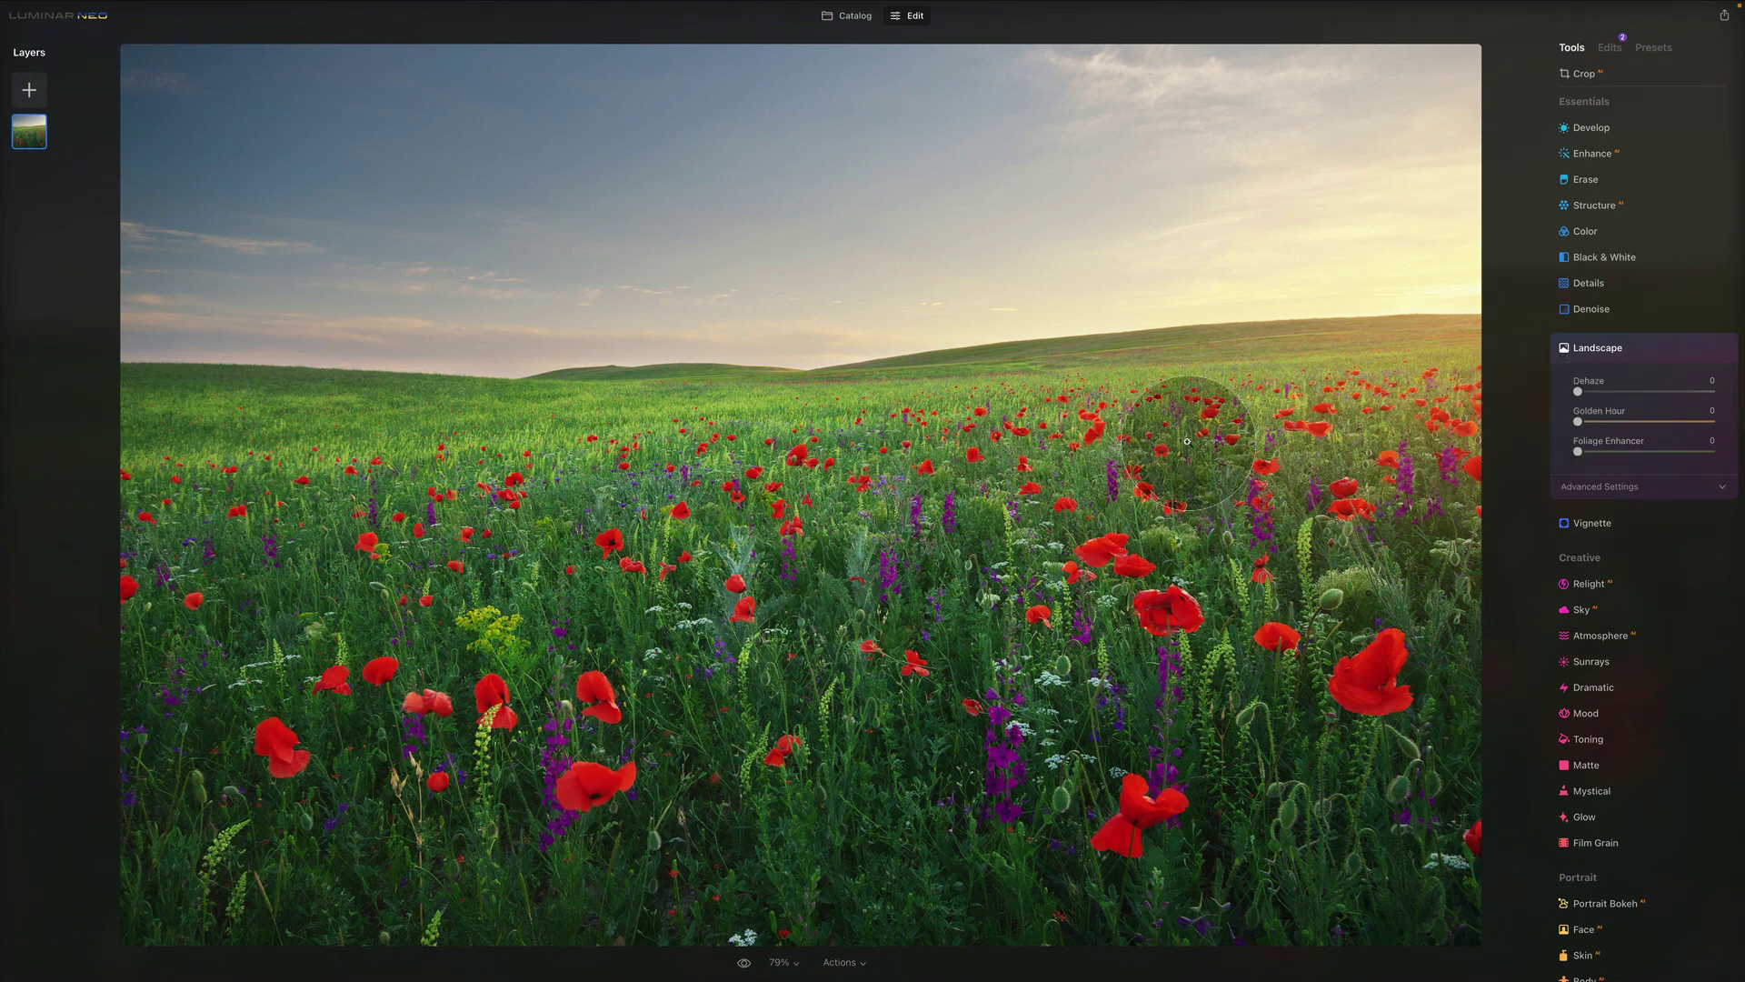
Step: Go back to the catalog, open the tree-tunnel photo for editing, and expand the Landscape sliders
click(854, 16)
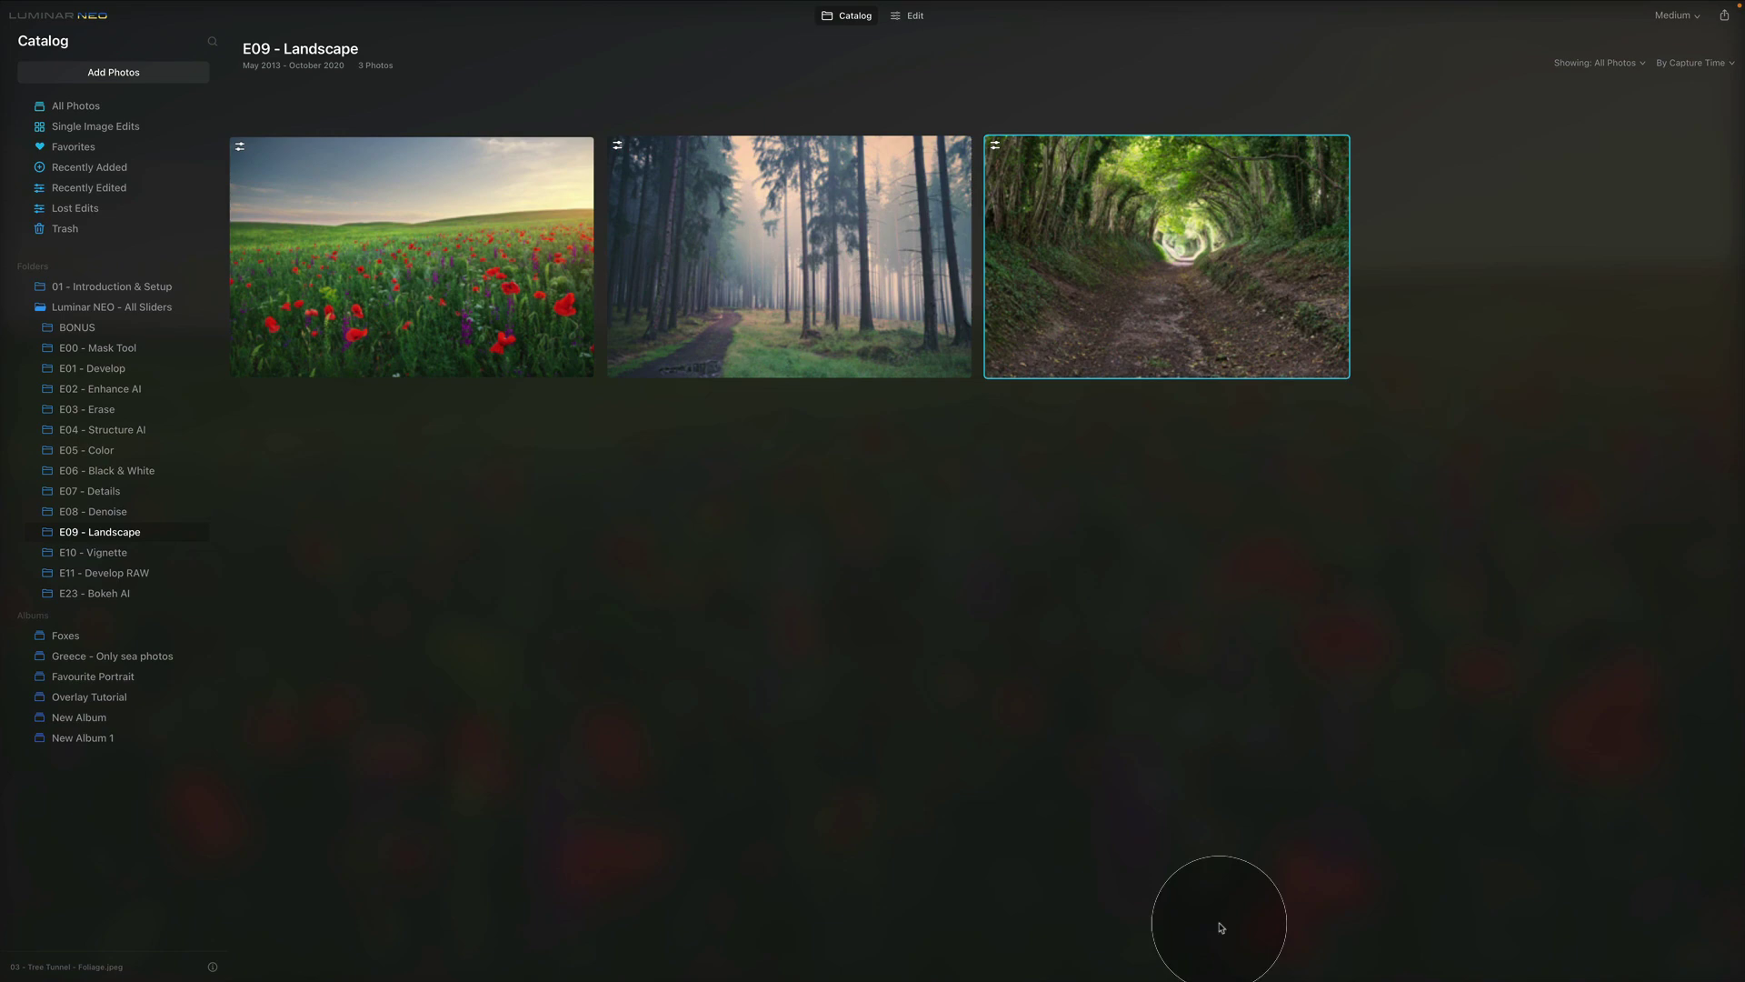
click(908, 16)
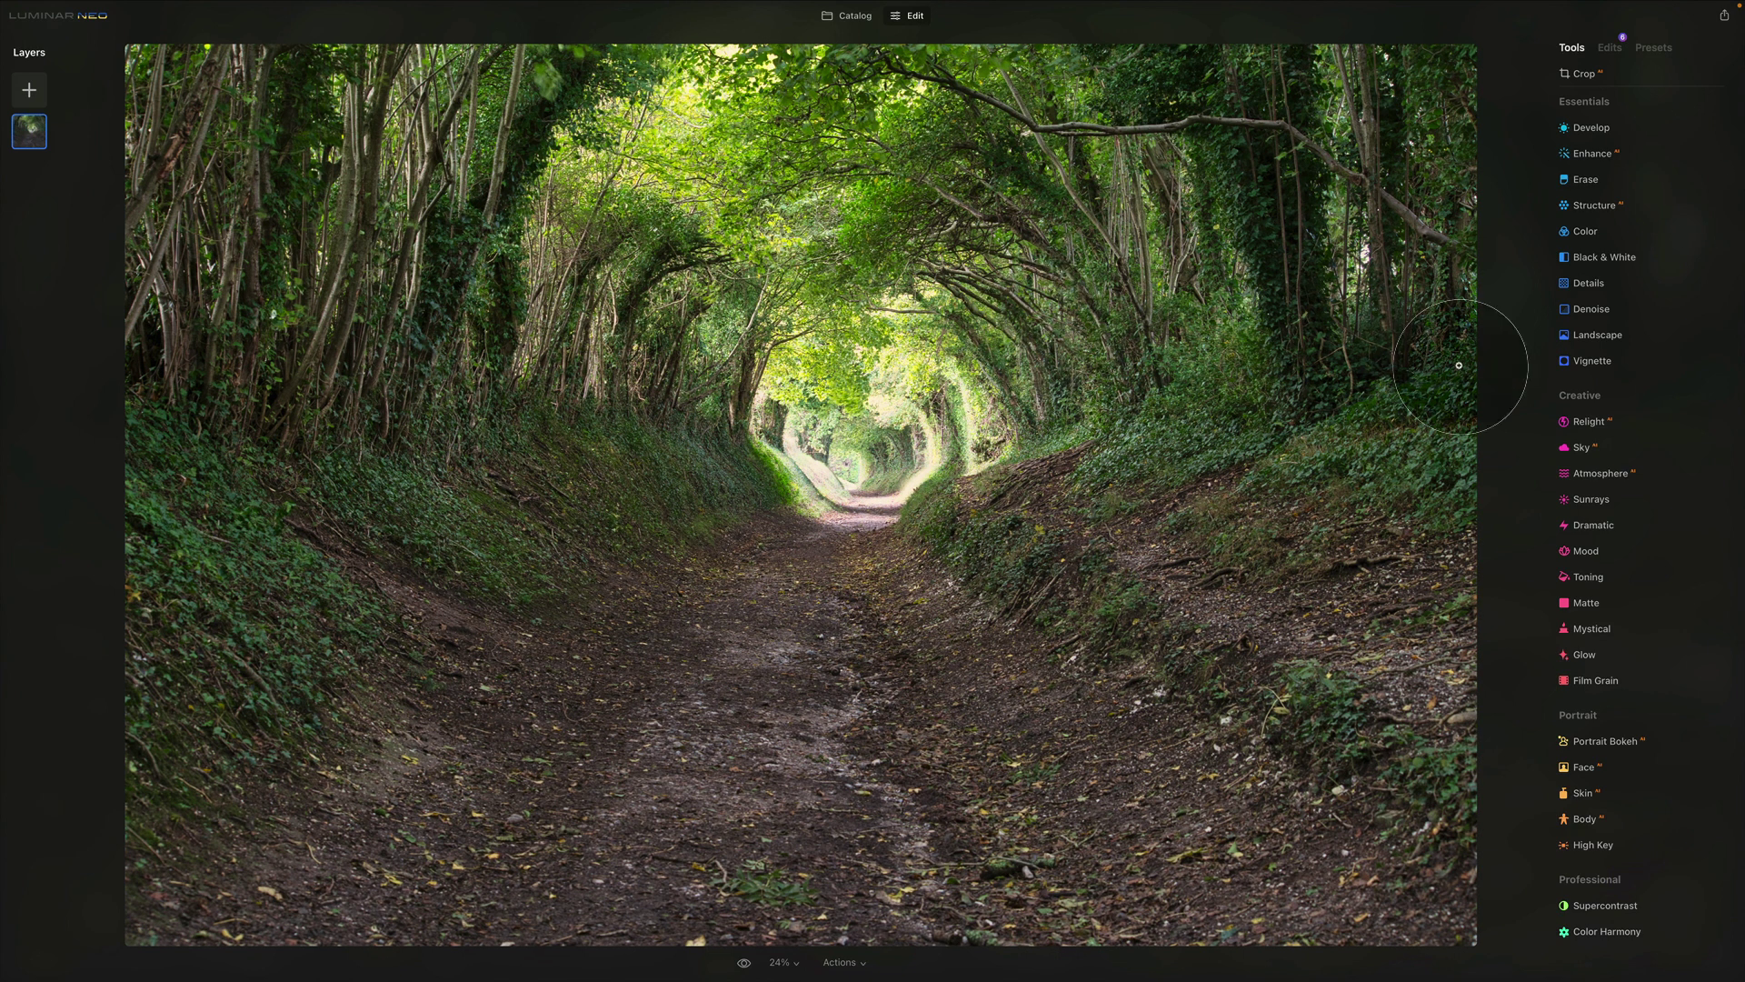
click(1617, 336)
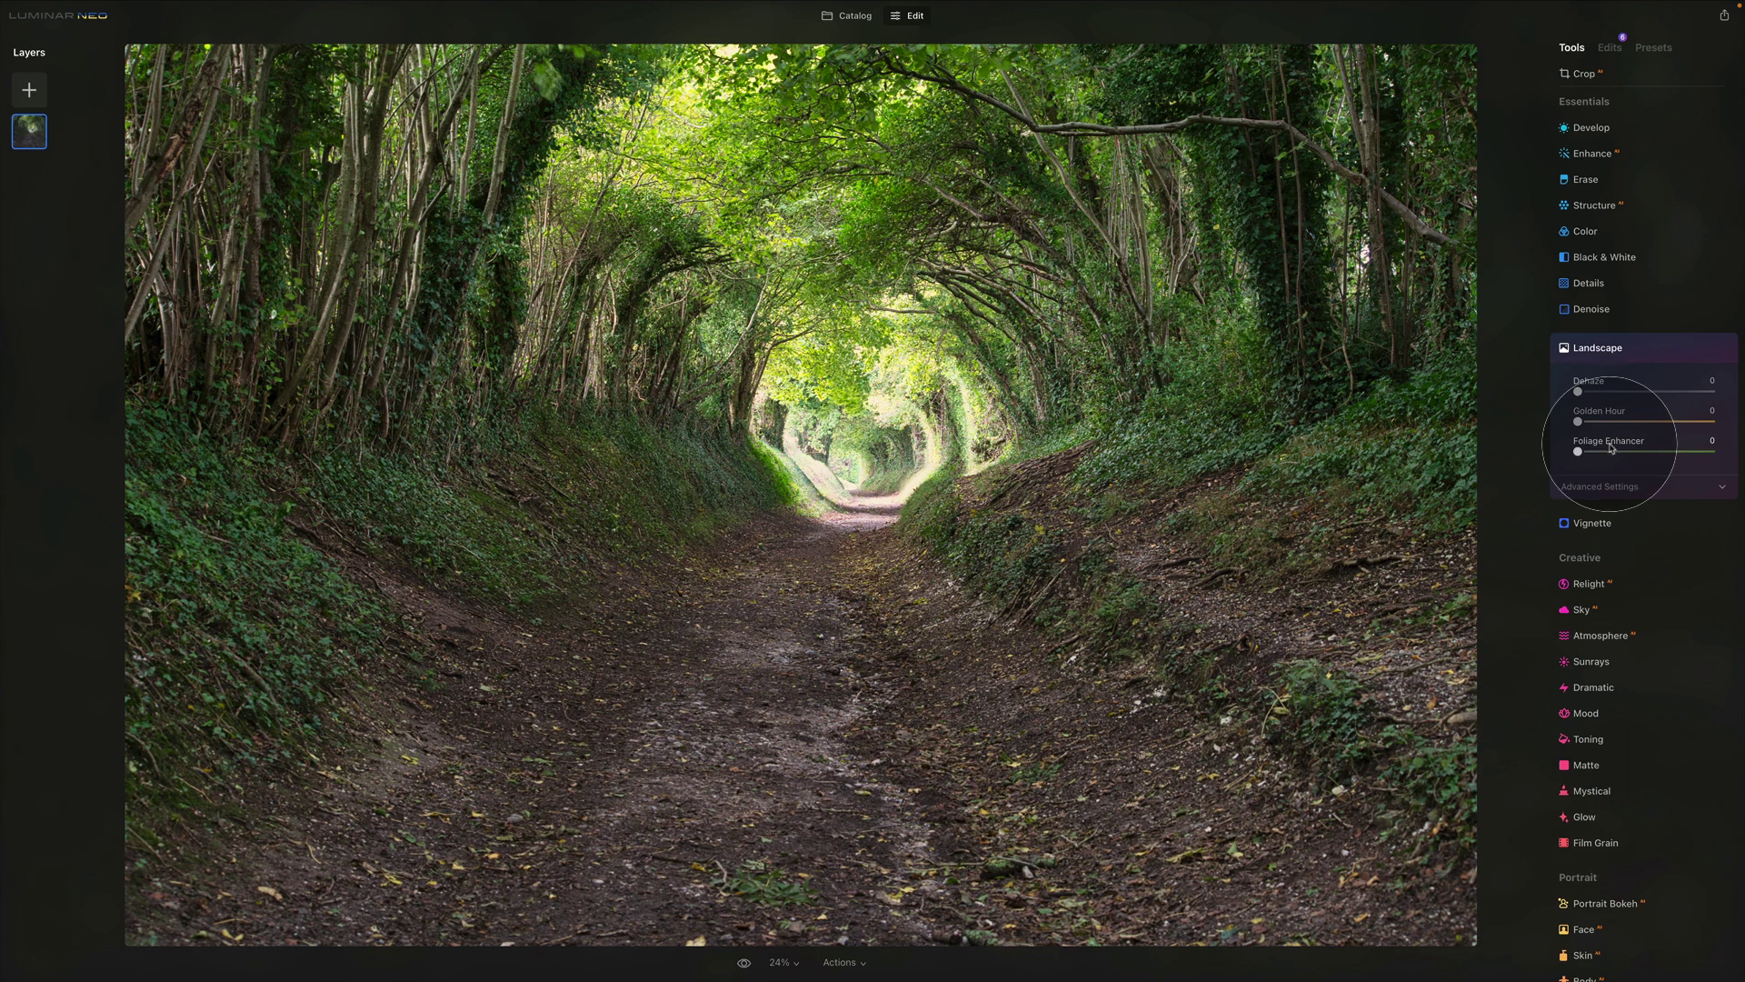
Step: Push Foliage Enhancer to 100 on the tree tunnel, then lower it to 26
drag(1611, 447, 1718, 452)
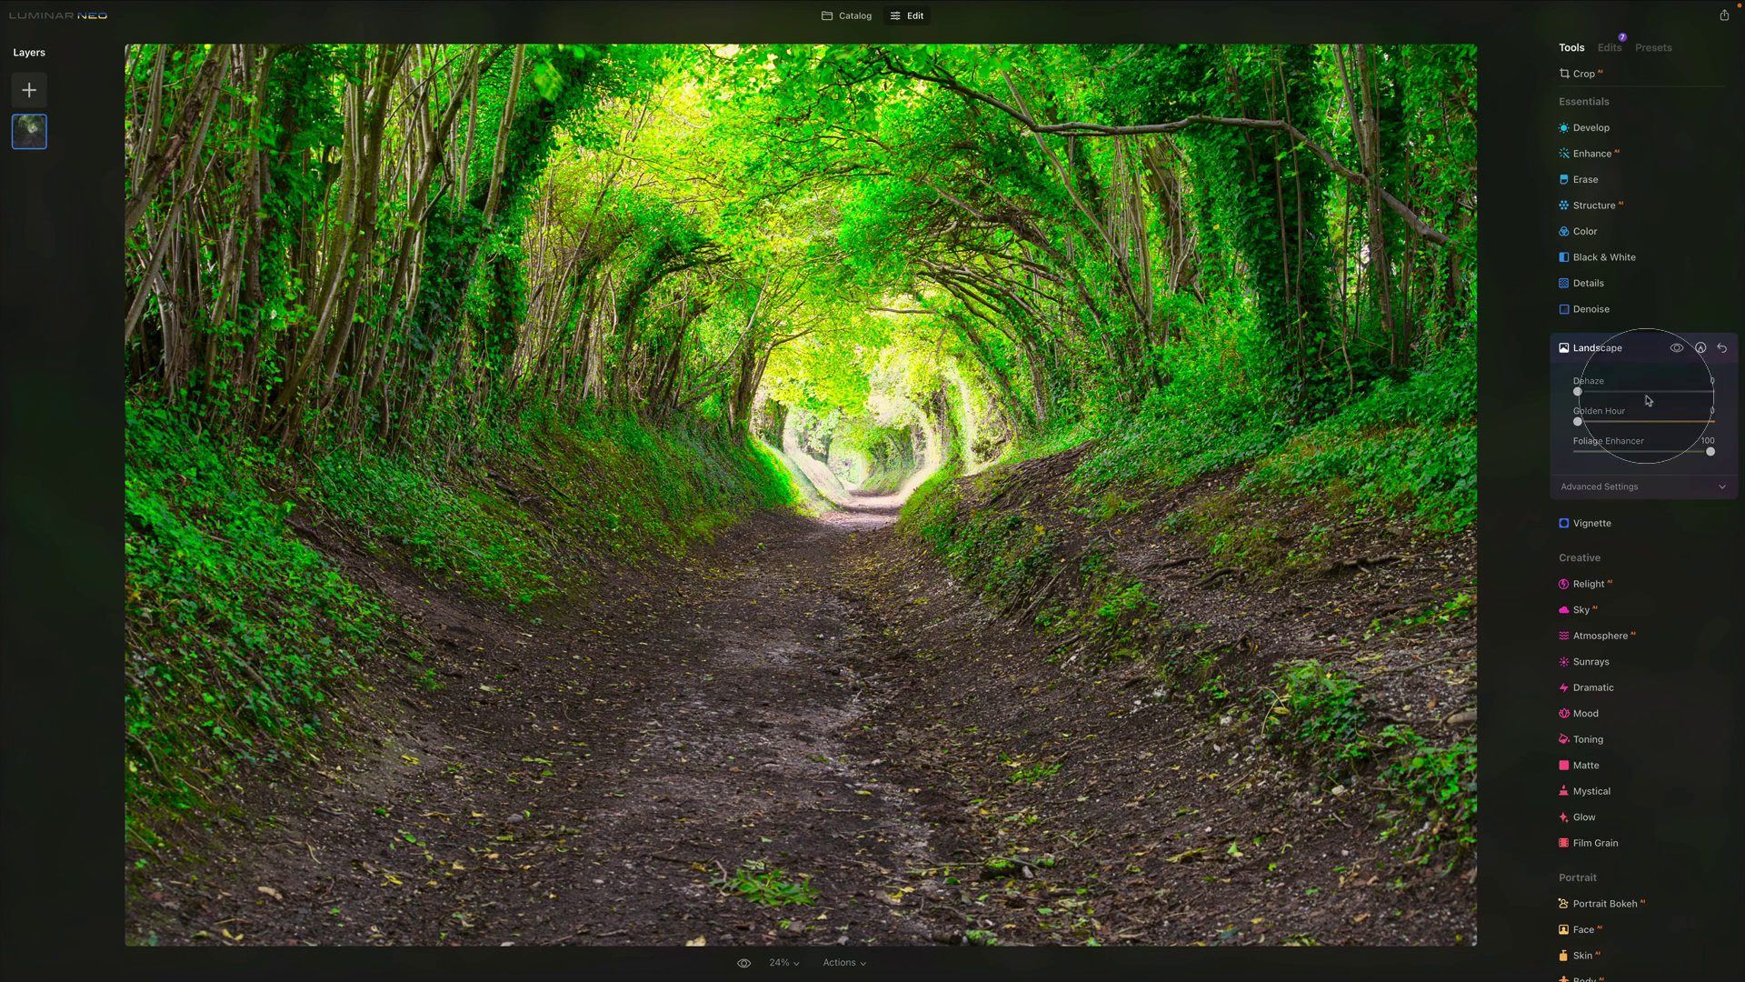
mouse_move(1710, 450)
mouse_down()
mouse_move(1593, 453)
mouse_move(1639, 469)
mouse_up()
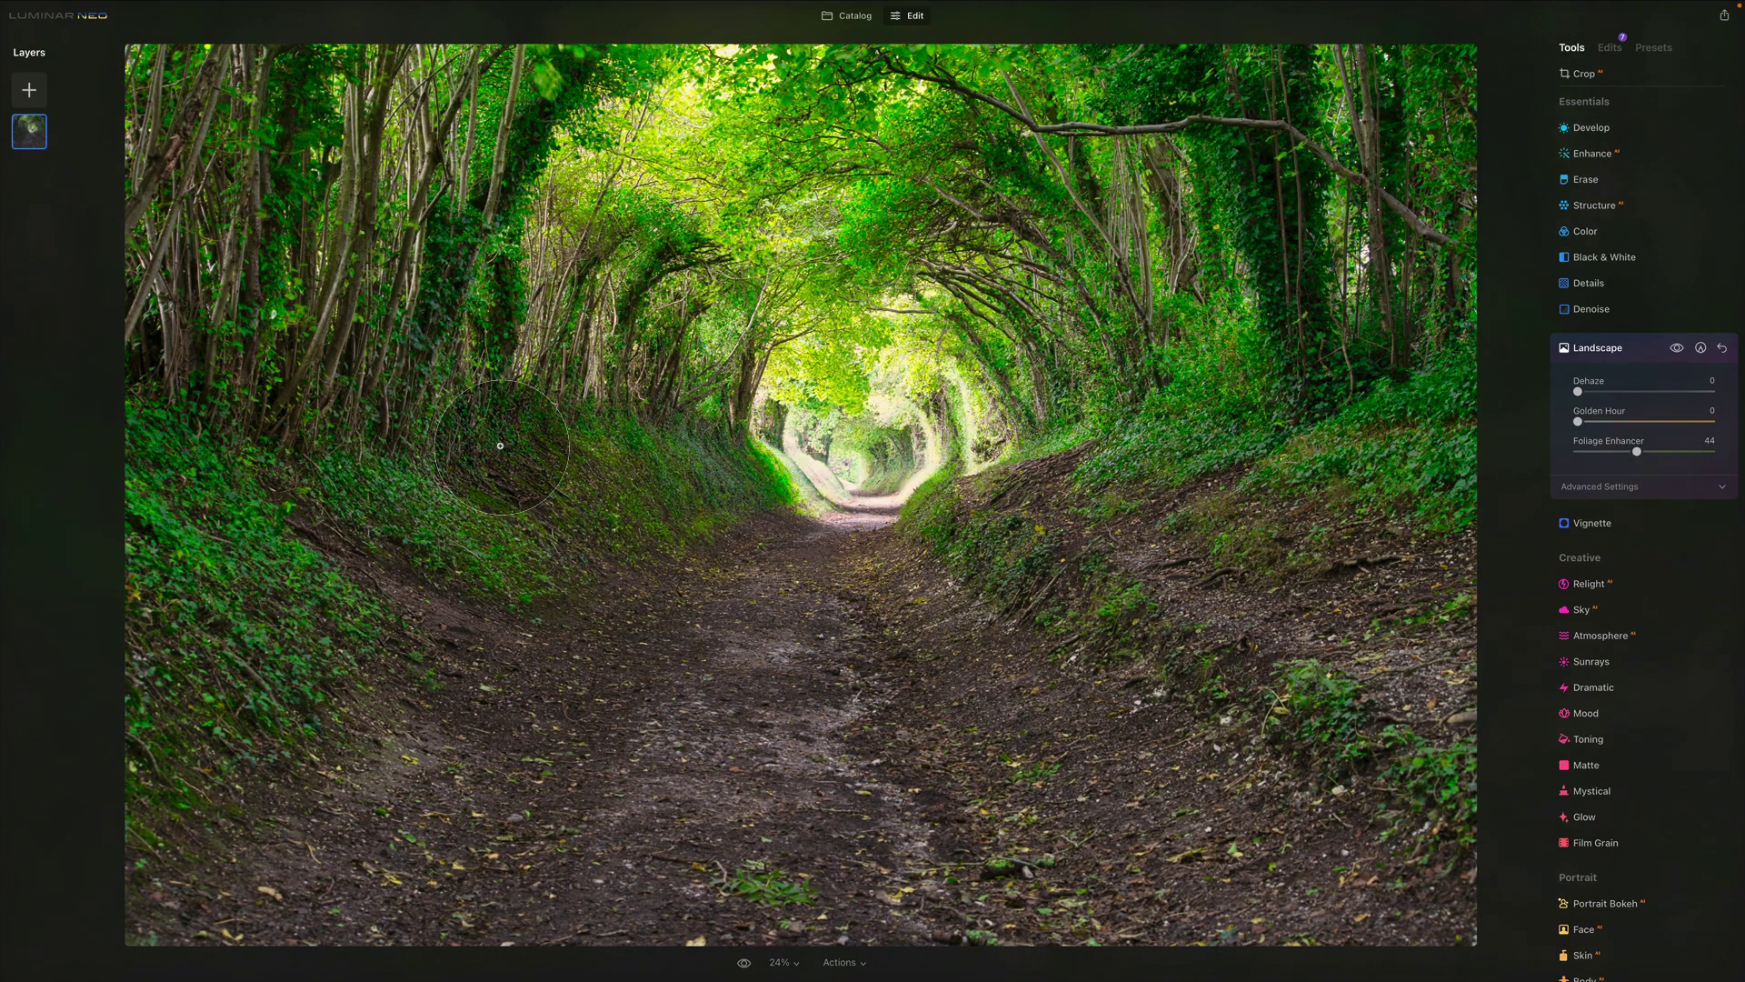
mouse_move(1636, 452)
mouse_down()
mouse_move(1594, 454)
mouse_move(1613, 453)
mouse_up()
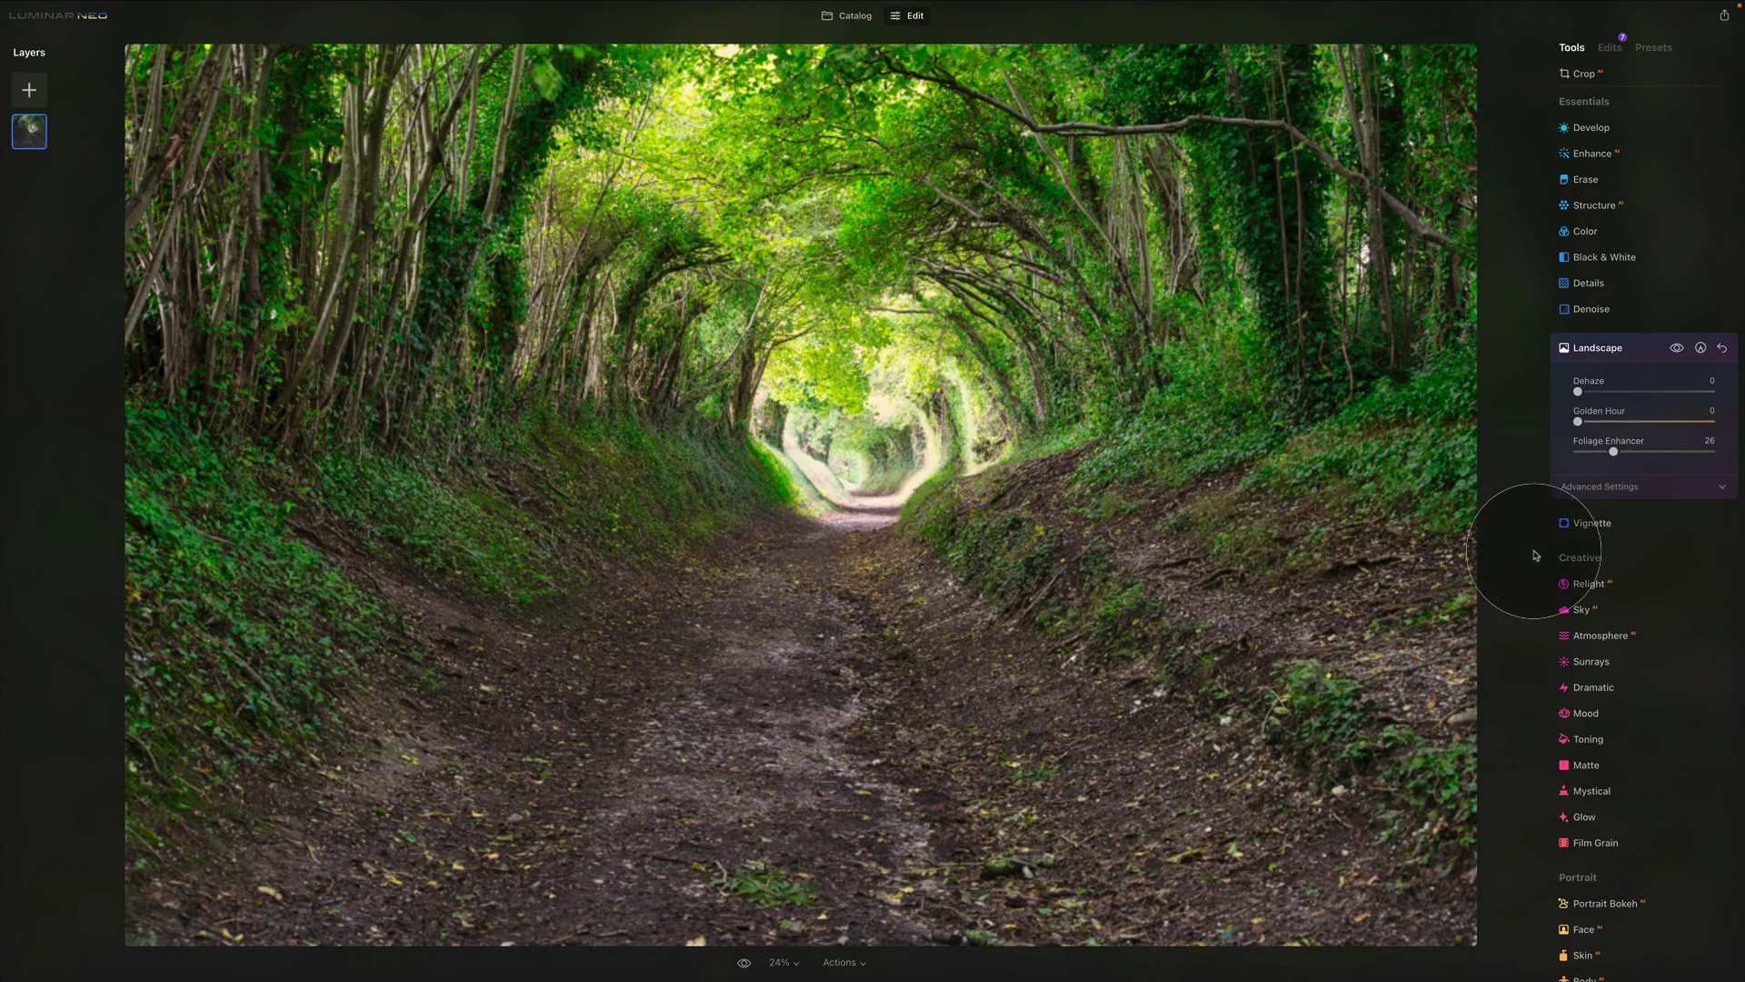
Step: Compare without the Landscape effect, set Foliage Enhancer to 40, and show the Foliage Hue setting
click(1676, 349)
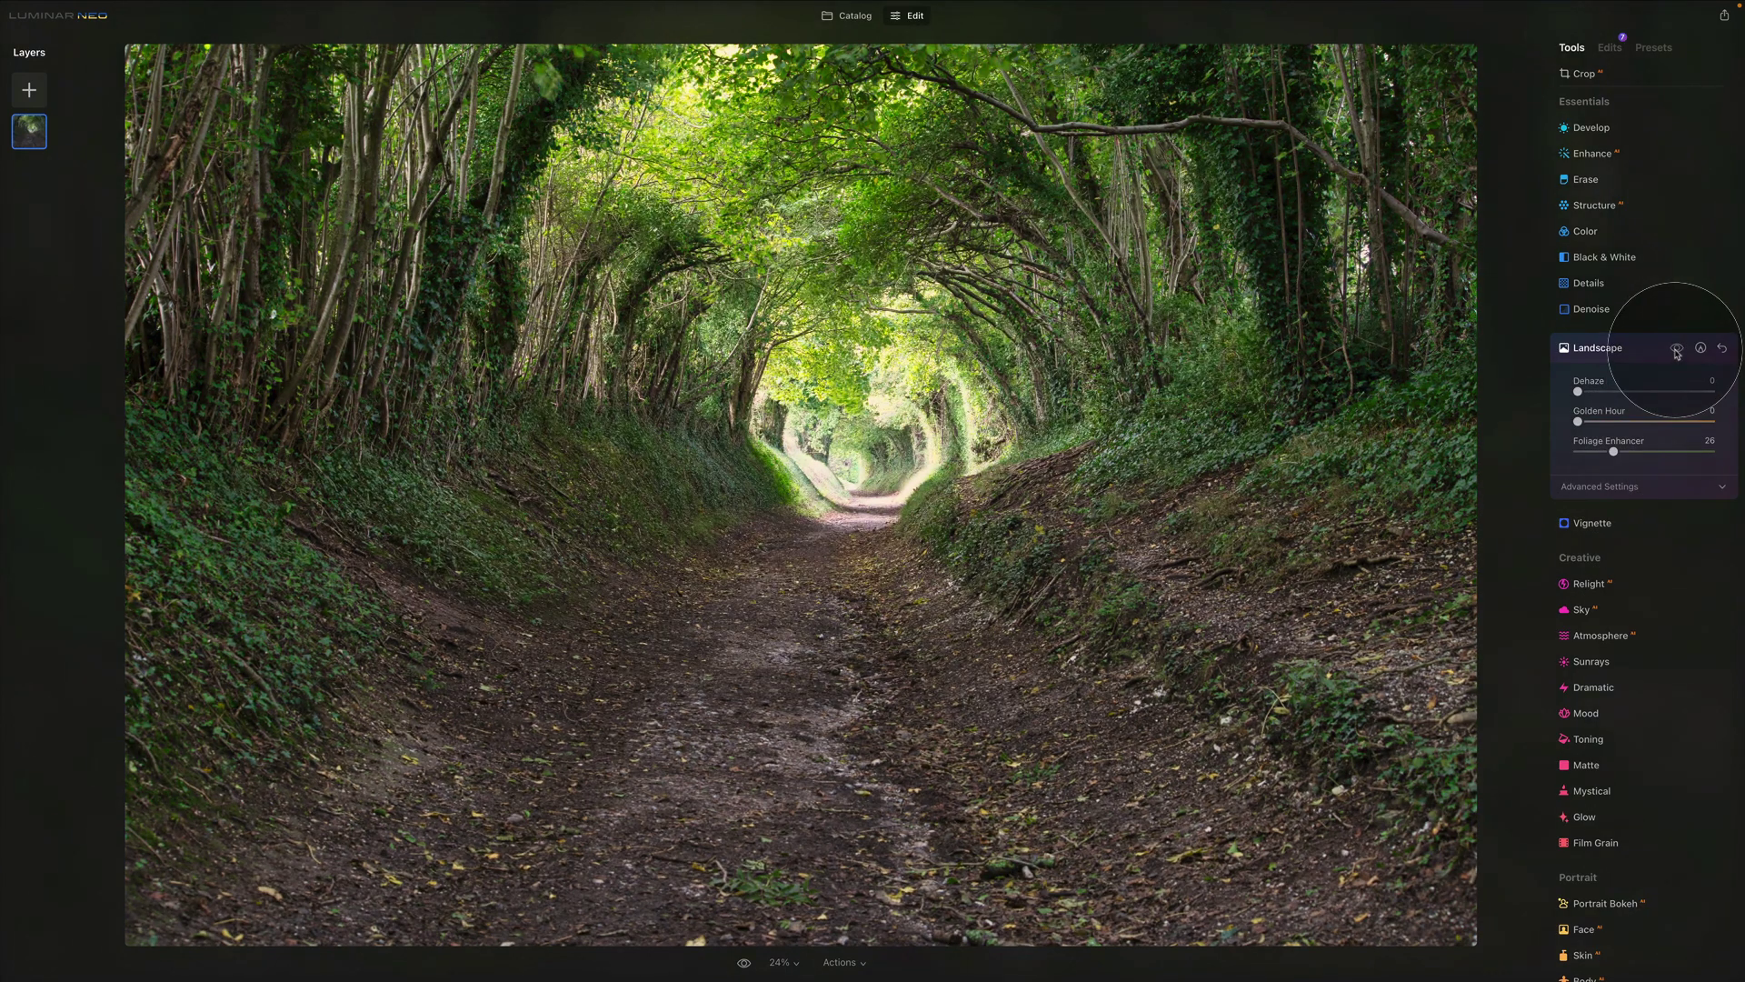
drag(1613, 452, 1631, 452)
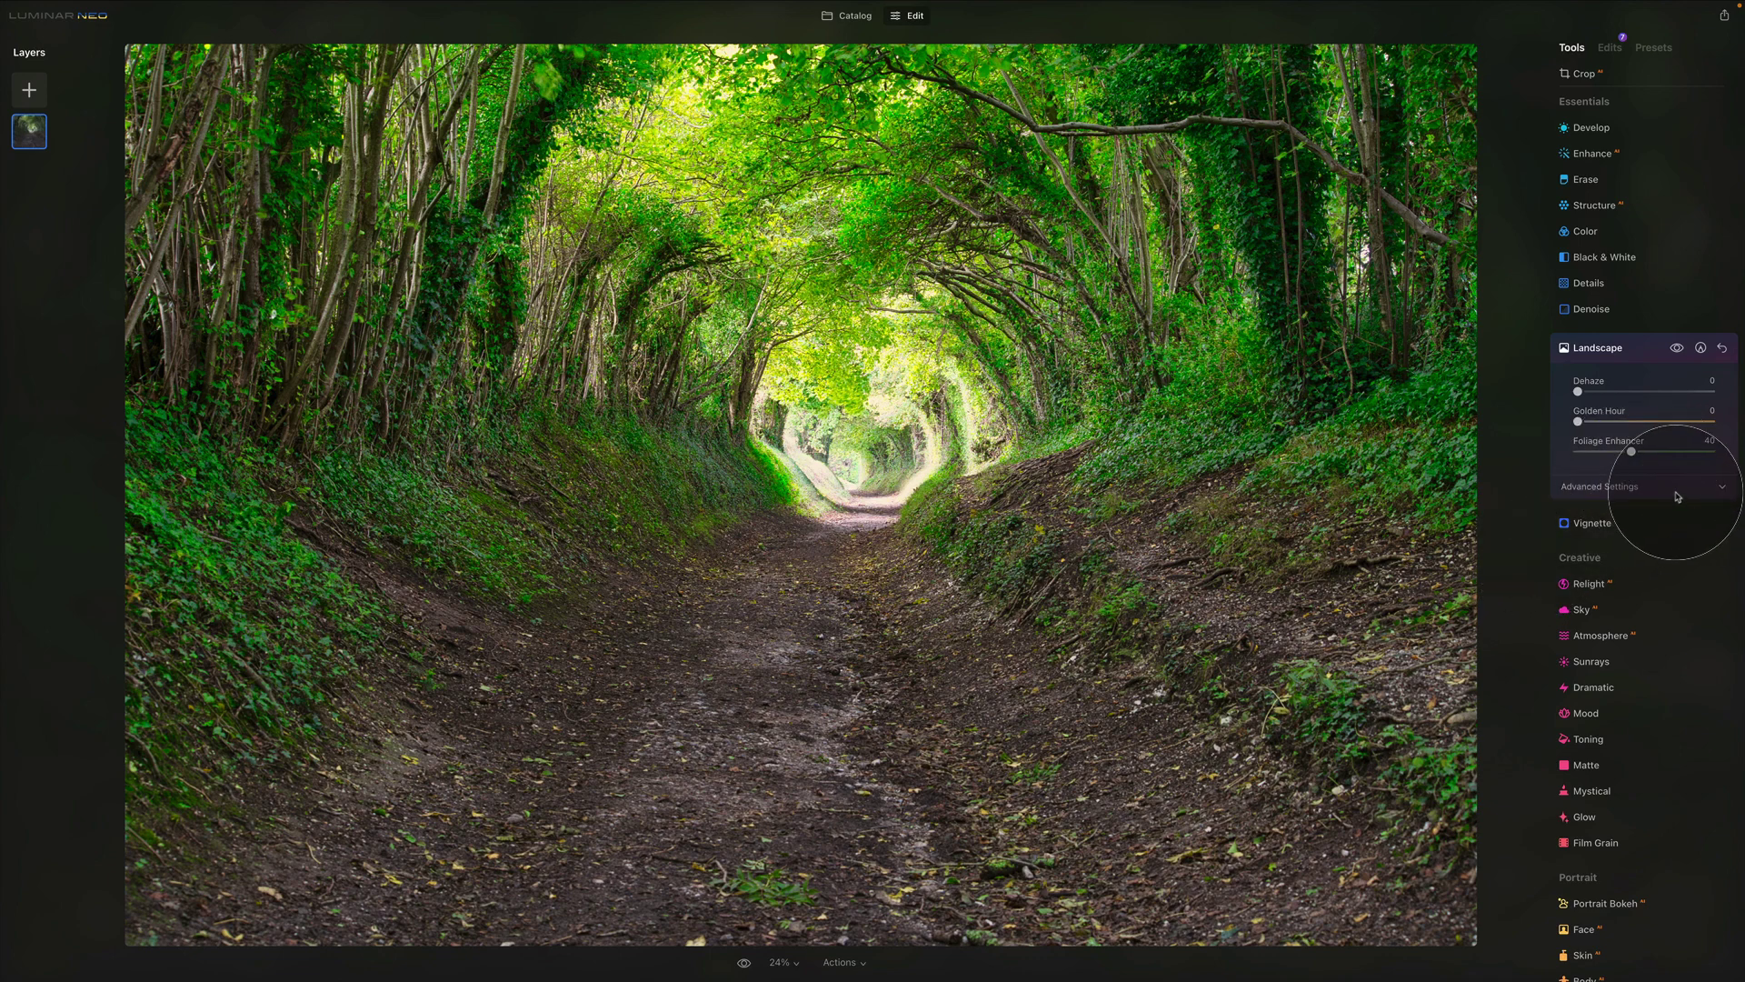
click(1721, 488)
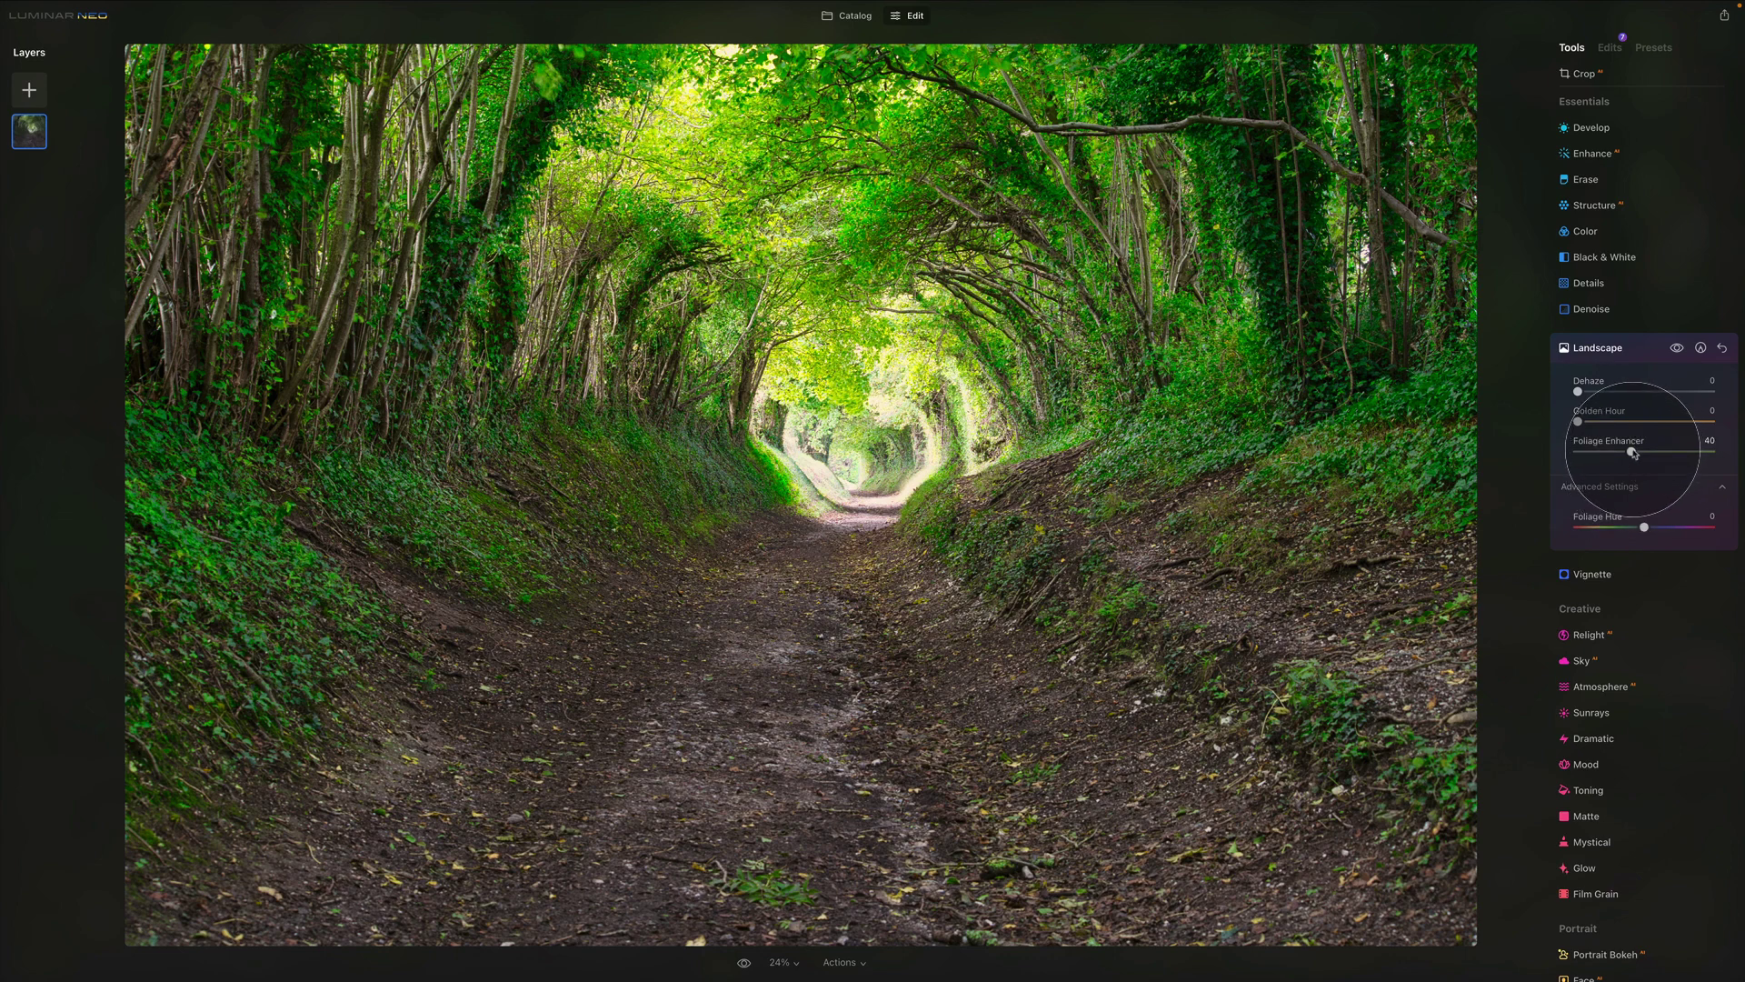
Step: Reset Foliage Enhancer, settle it at 61, and drag Foliage Hue to -100 to yellow the leaves
double_click(1632, 452)
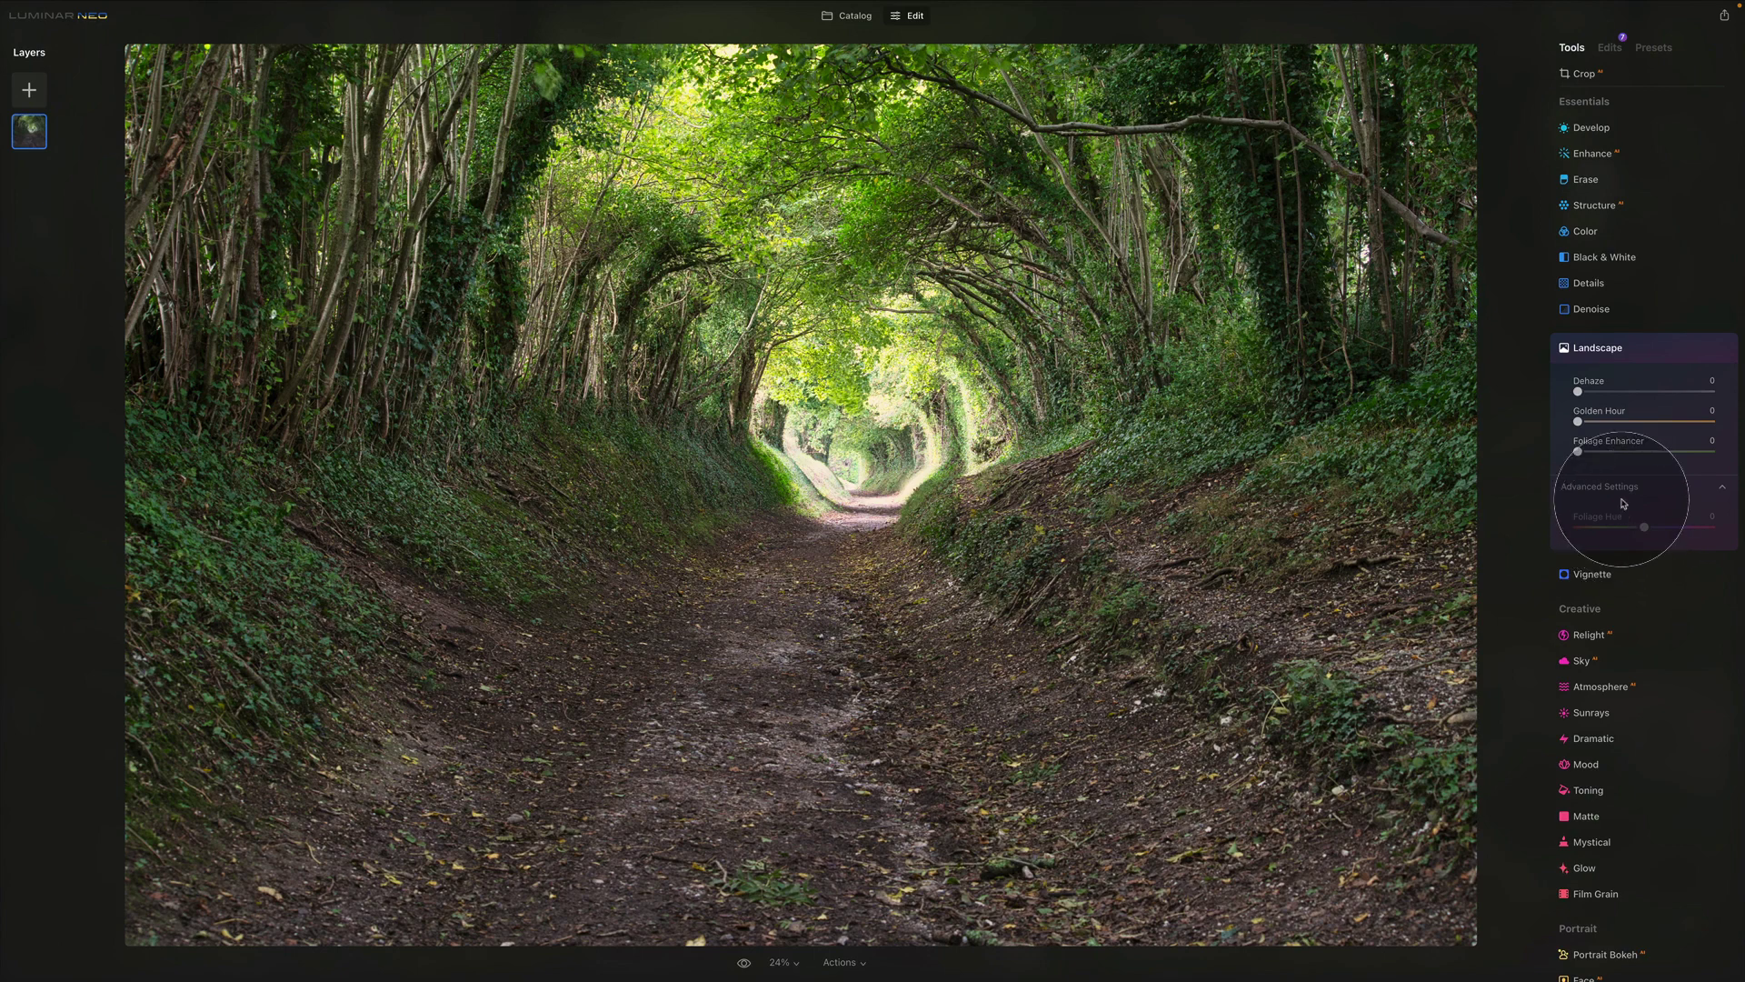
drag(1578, 452, 1646, 458)
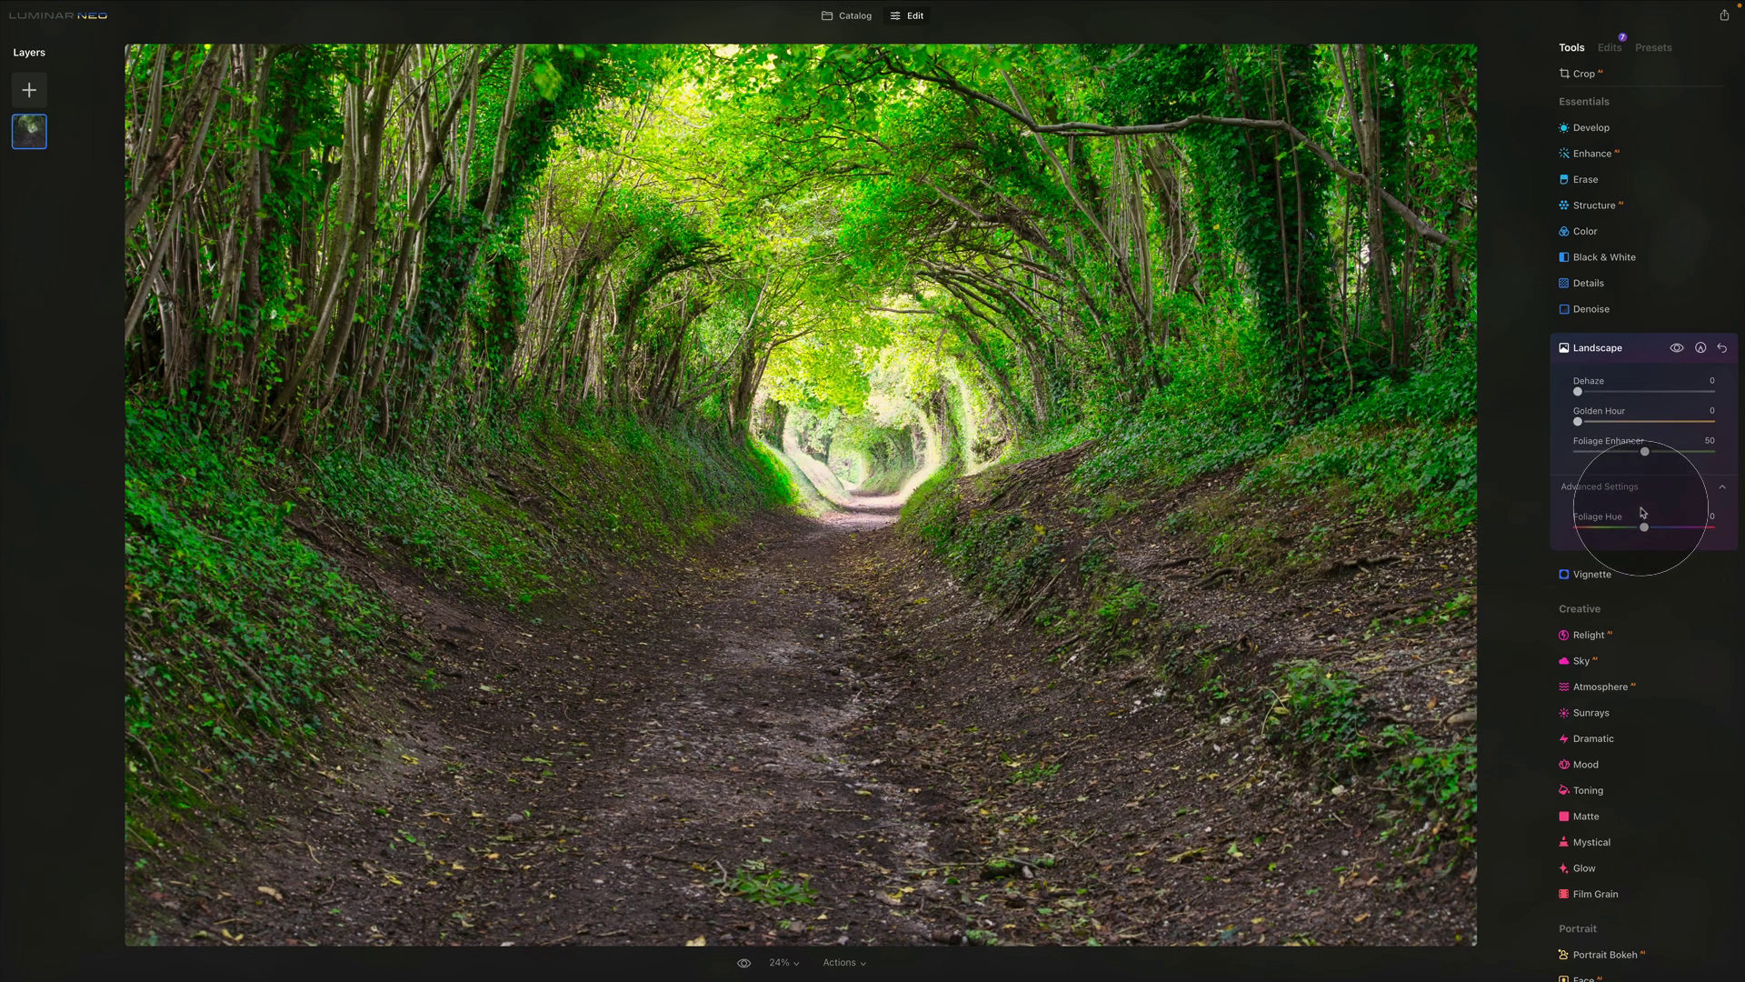
drag(1644, 528, 1627, 529)
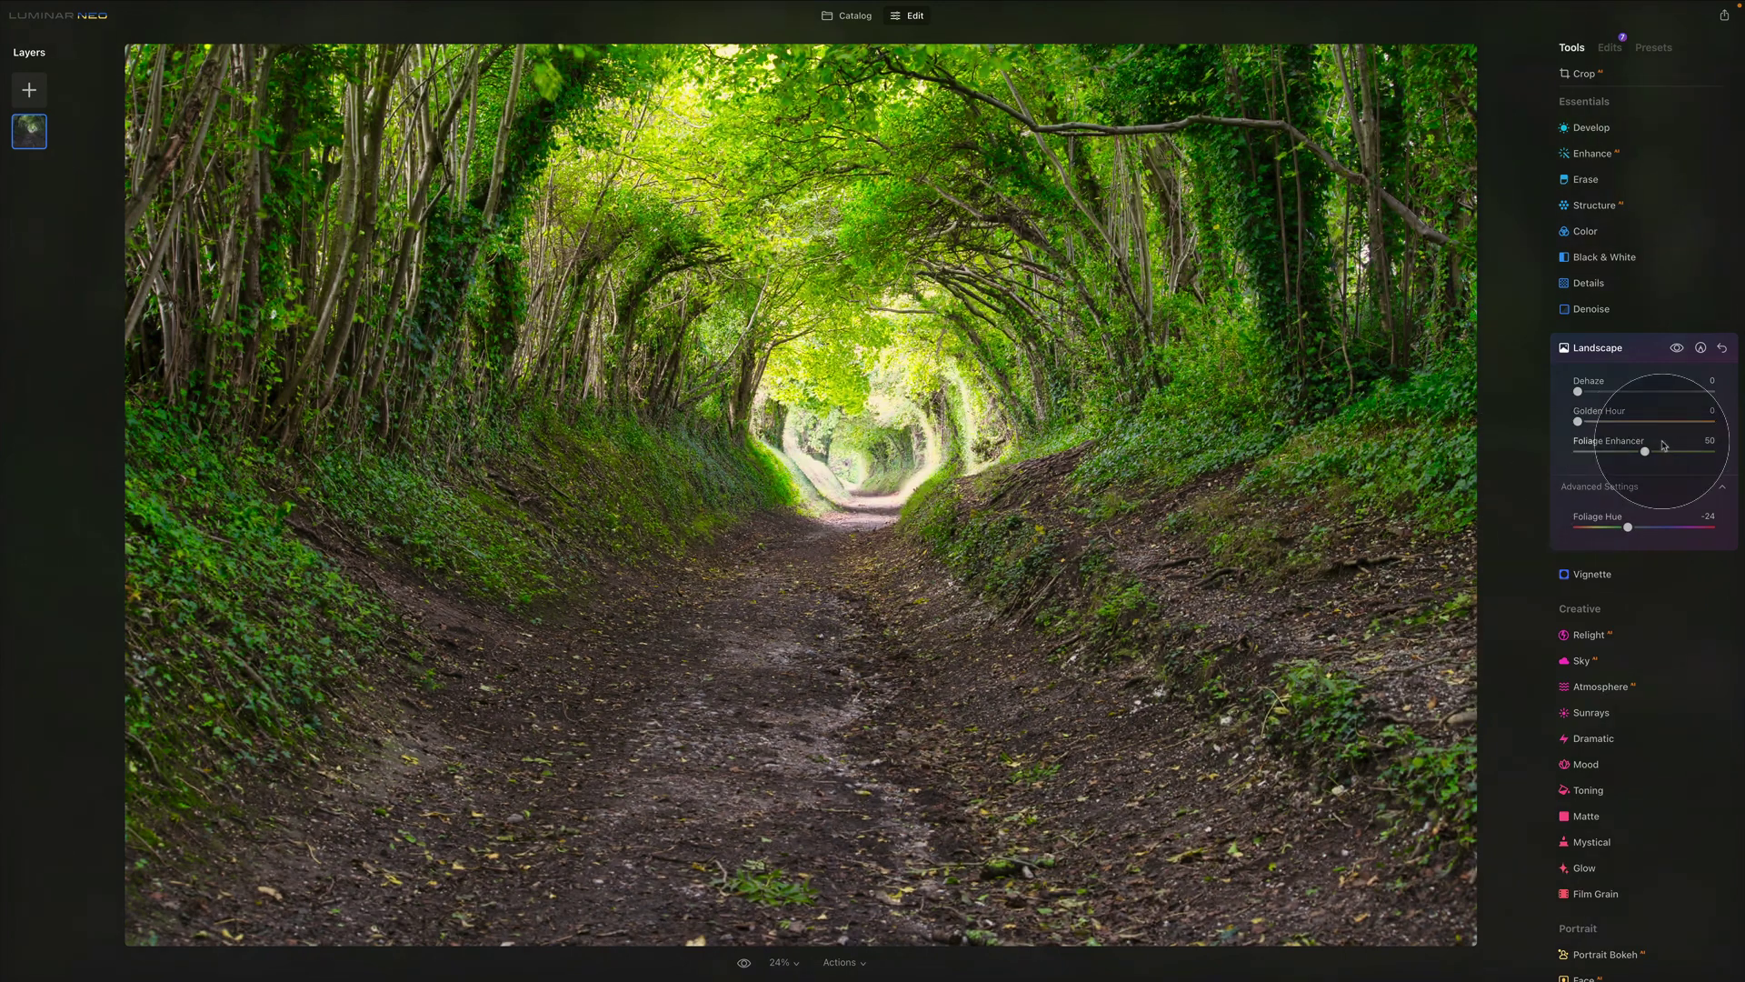
drag(1645, 453, 1632, 453)
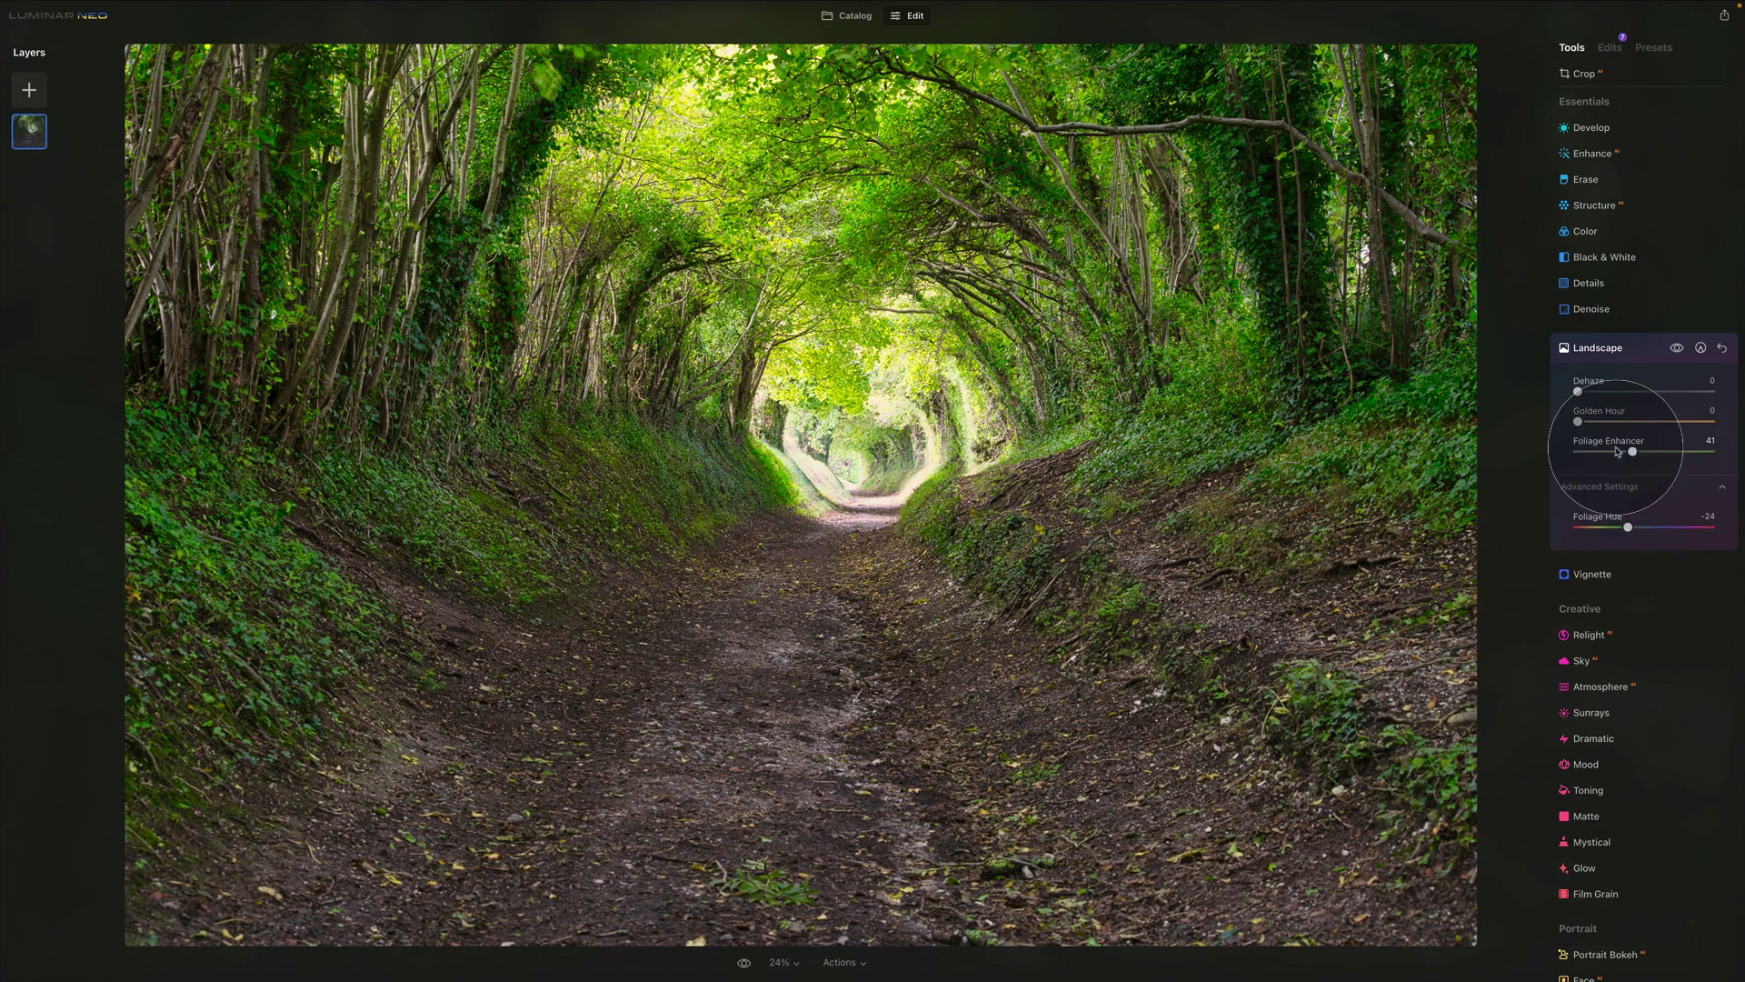
drag(1632, 453, 1670, 455)
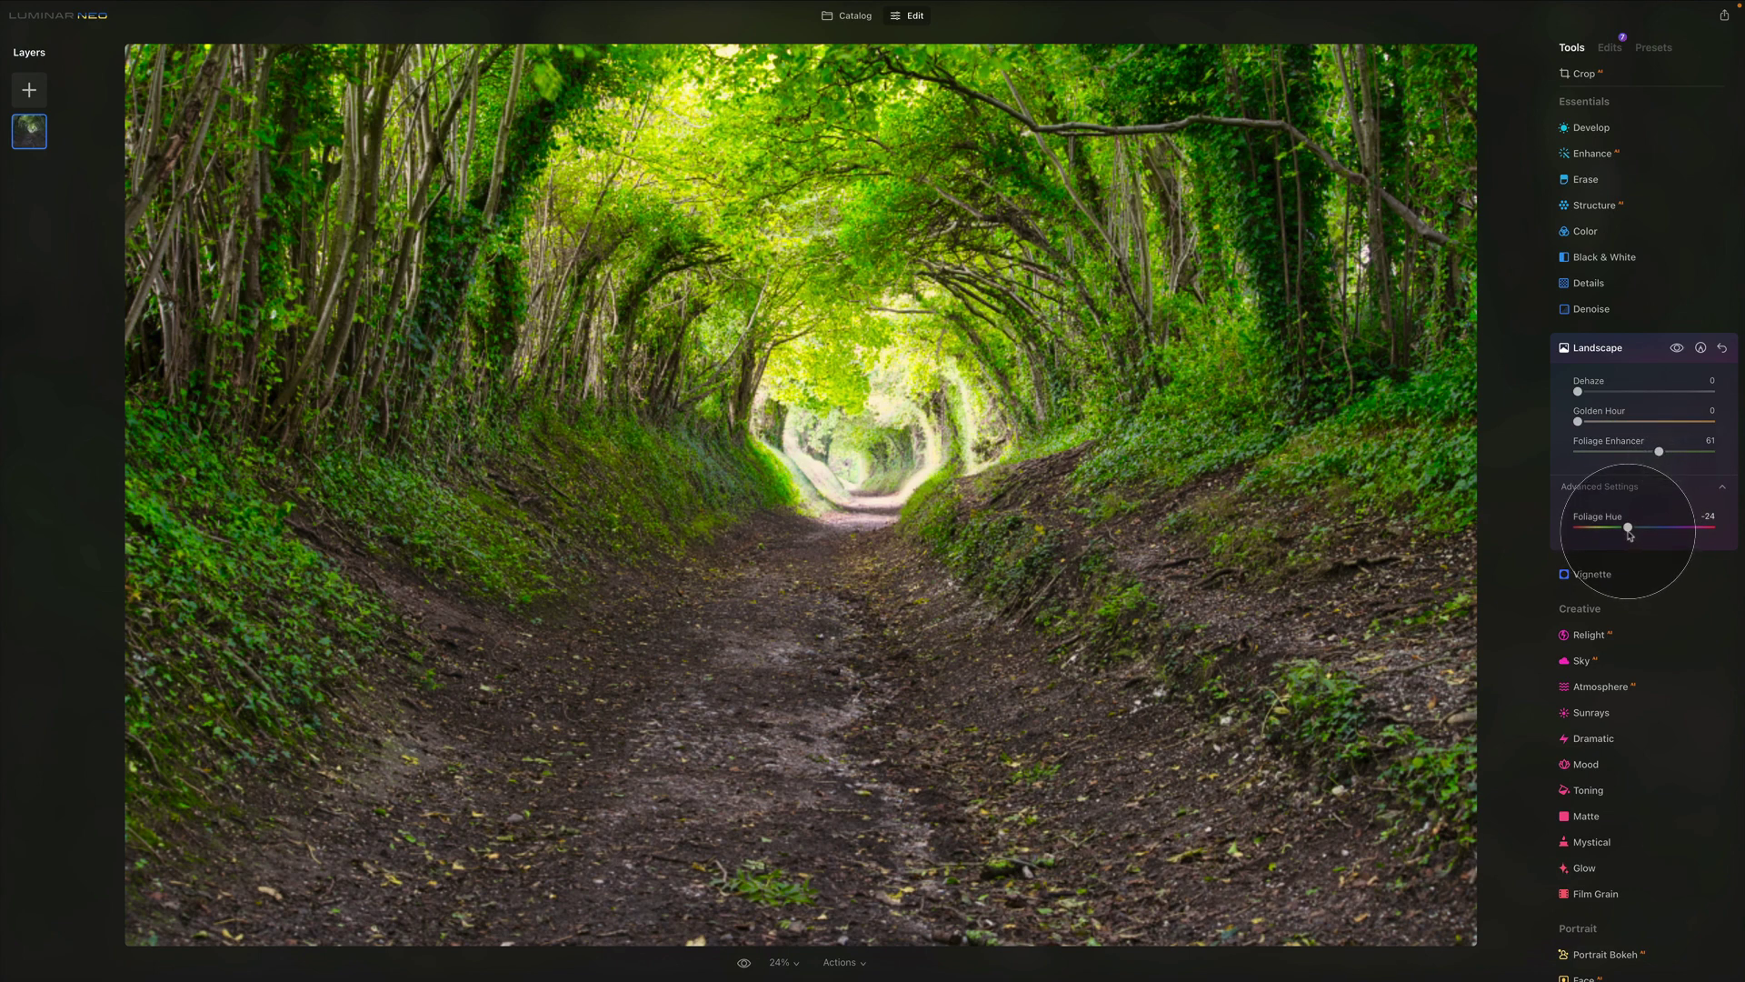
drag(1616, 536, 1460, 518)
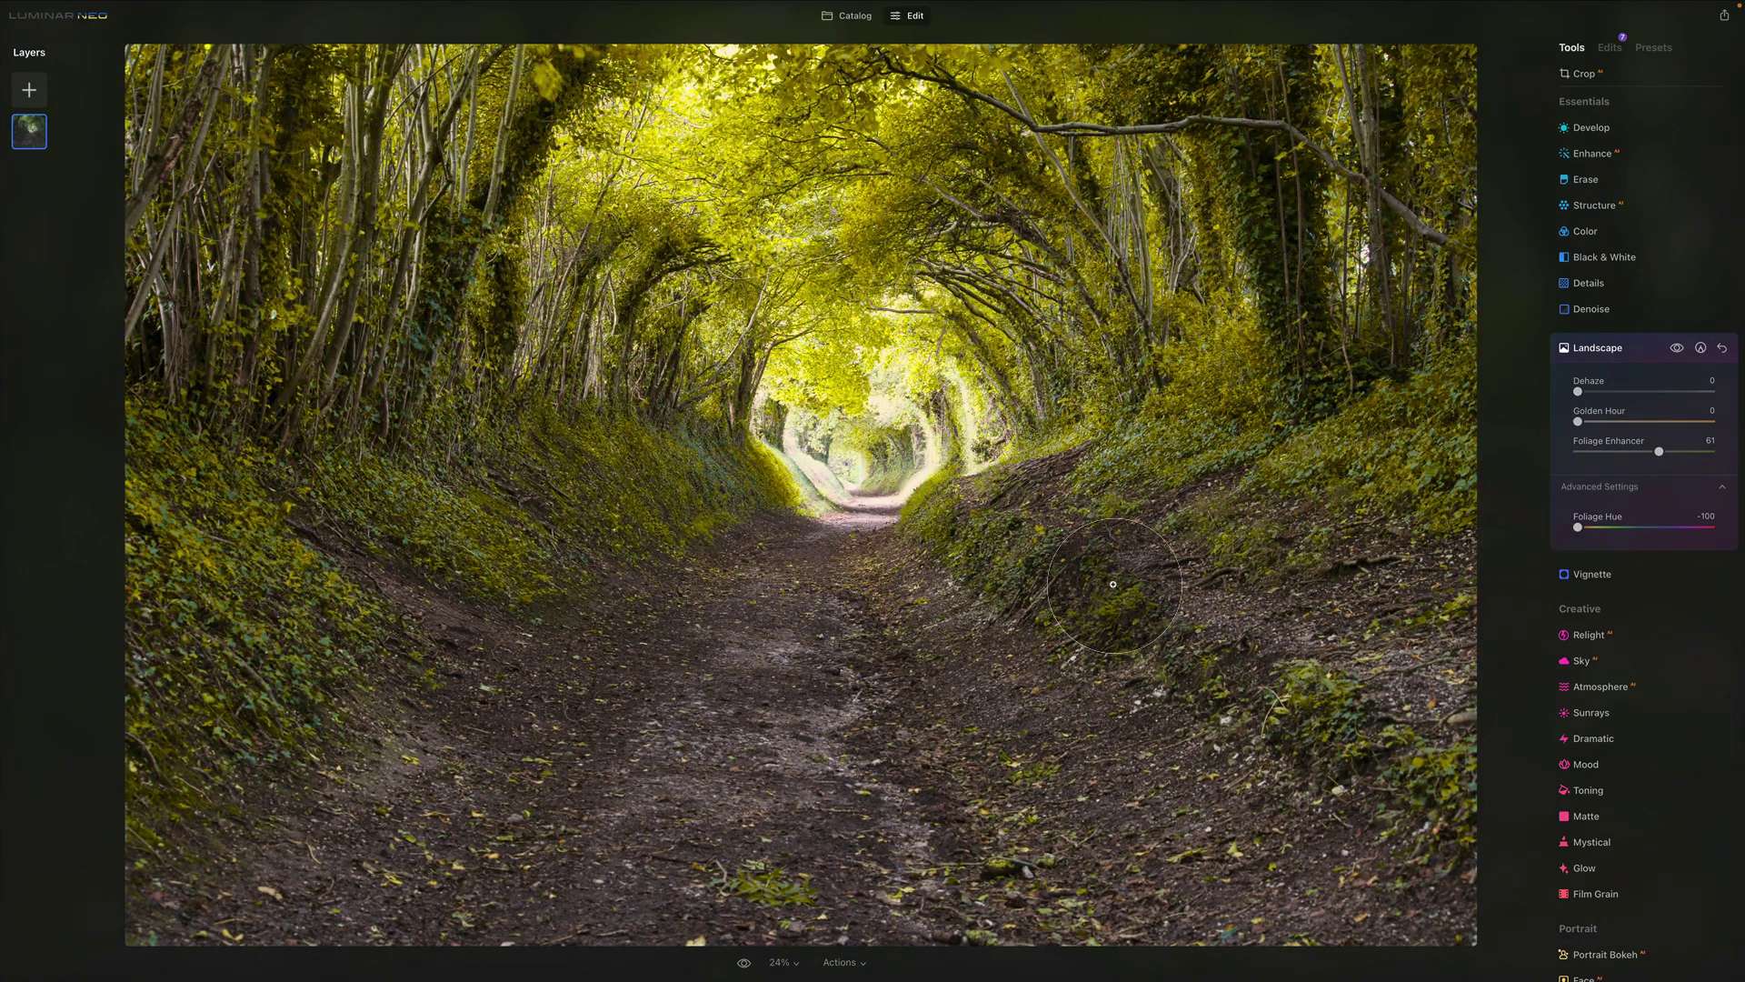